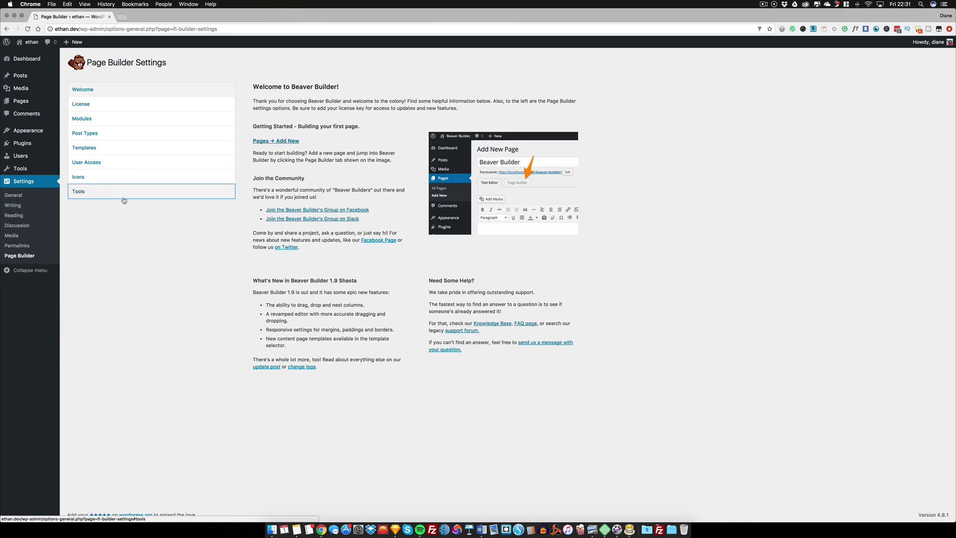
Show the Page Builder Tools section with its cache-clearing and uninstall options
left_click(125, 195)
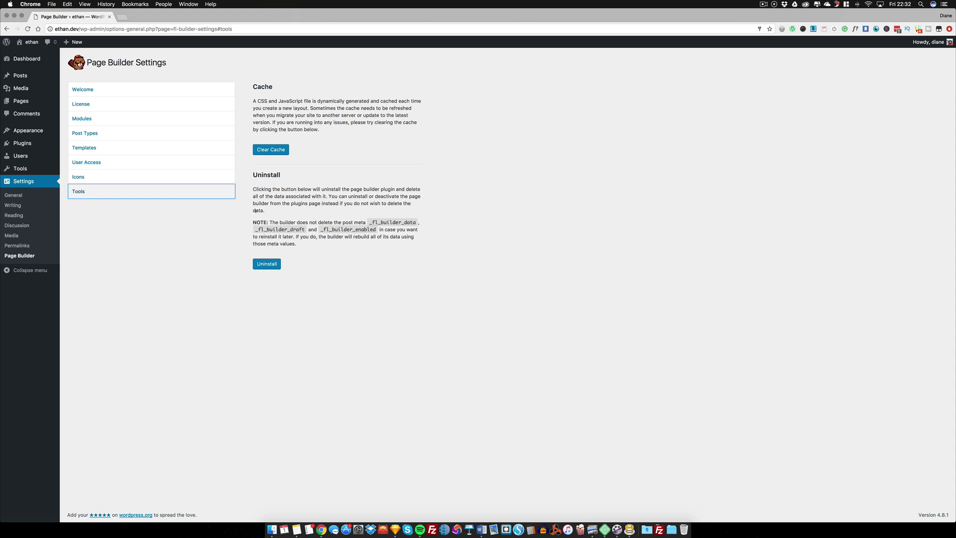
Open the theme Customizer's Presets and preview the Stripe preset
mouse_move(33, 131)
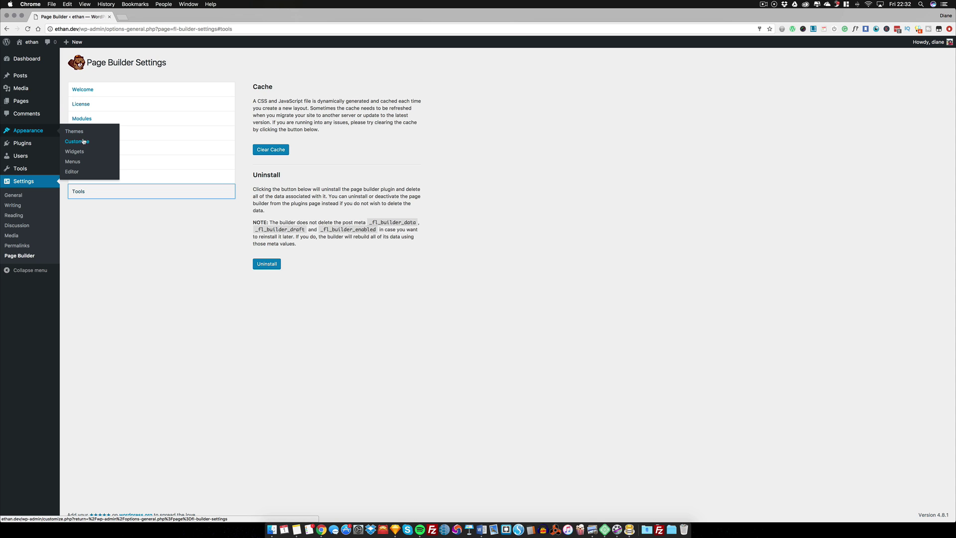
left_click(81, 143)
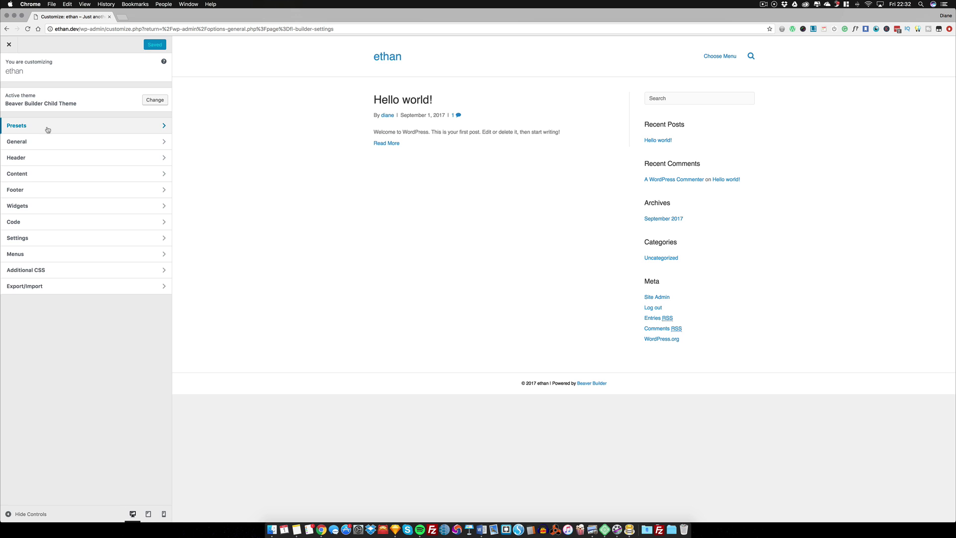
left_click(48, 128)
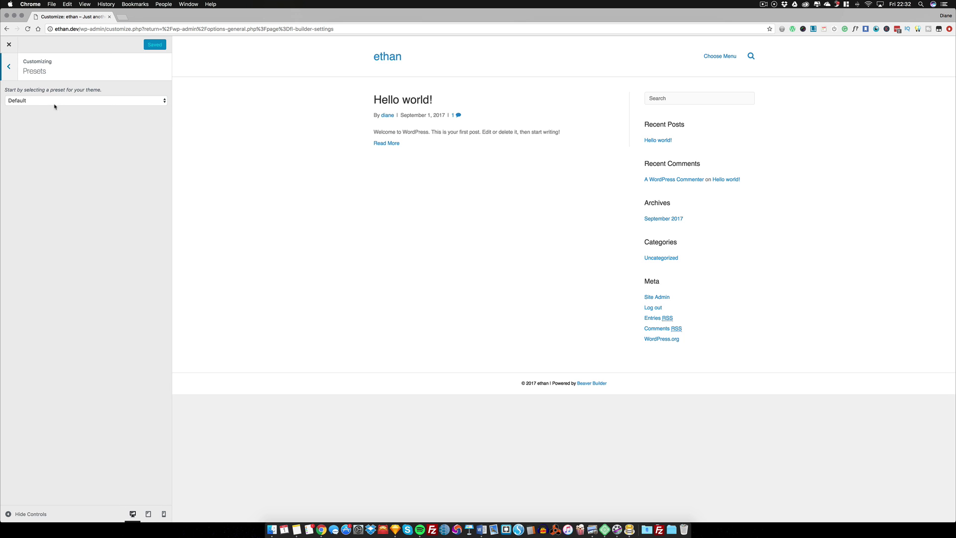
left_click(53, 101)
left_click(42, 136)
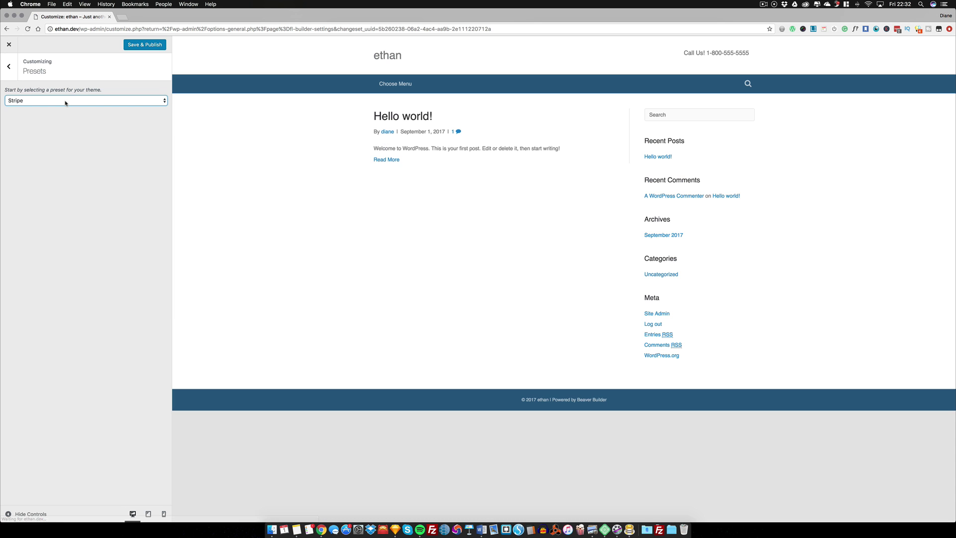
Preview the Midnight and Classic presets, then return the site to Default
left_click(64, 100)
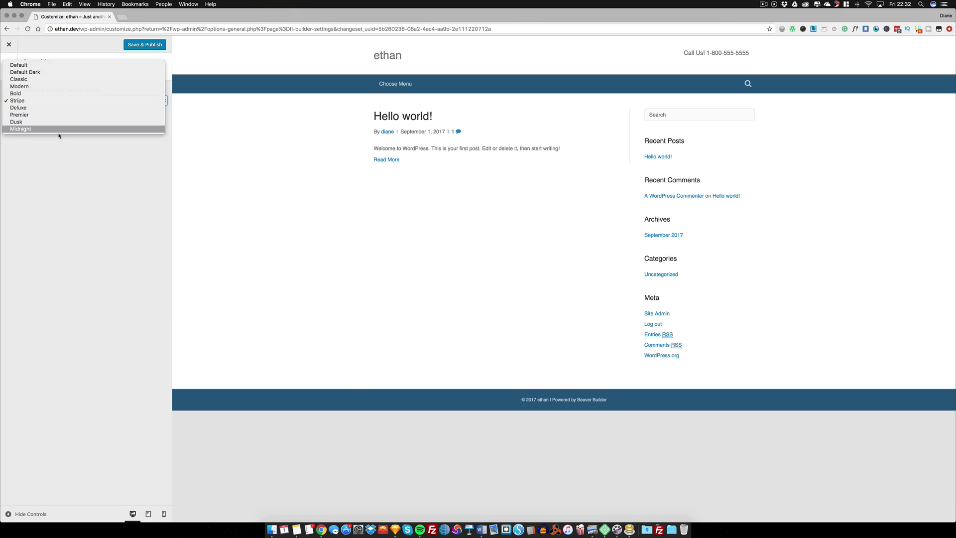
left_click(59, 129)
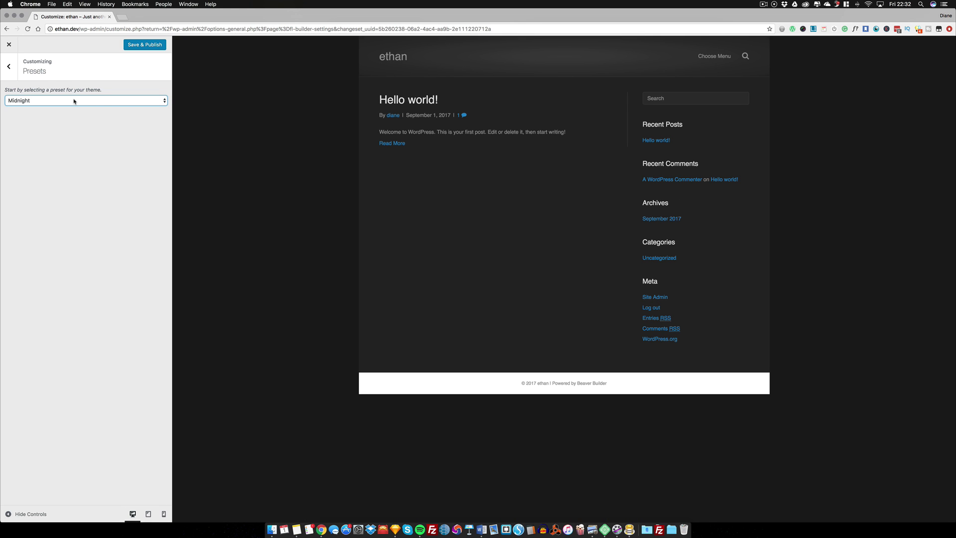
left_click(74, 101)
left_click(54, 54)
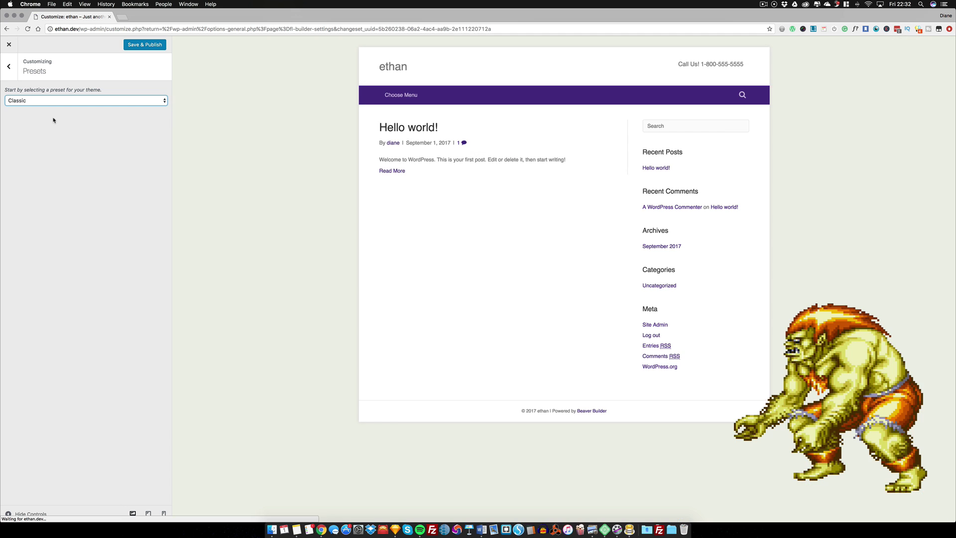
left_click(48, 101)
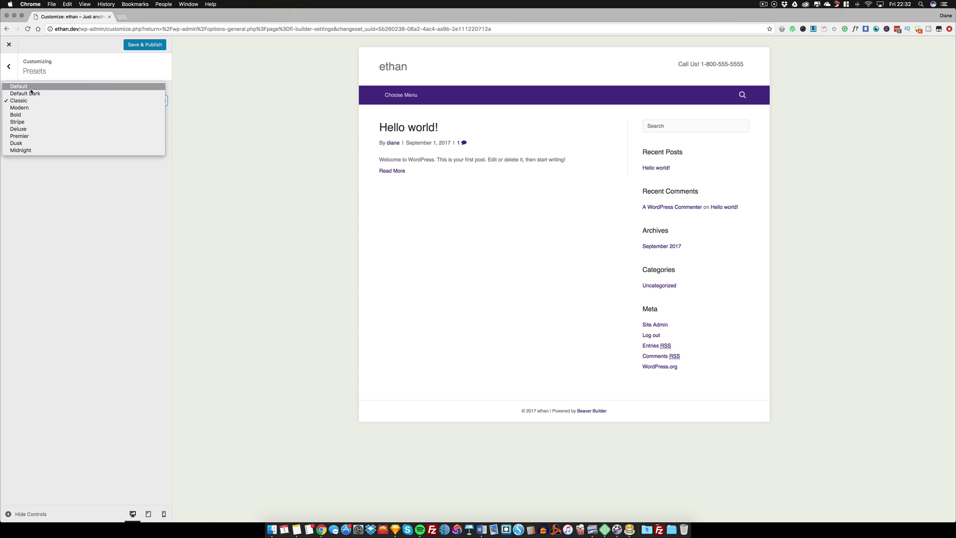
left_click(34, 91)
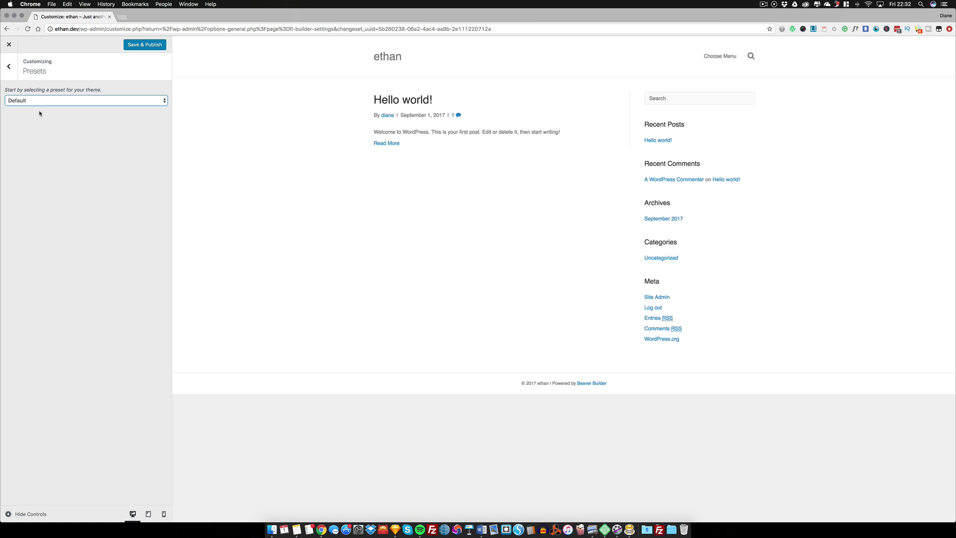
left_click(8, 66)
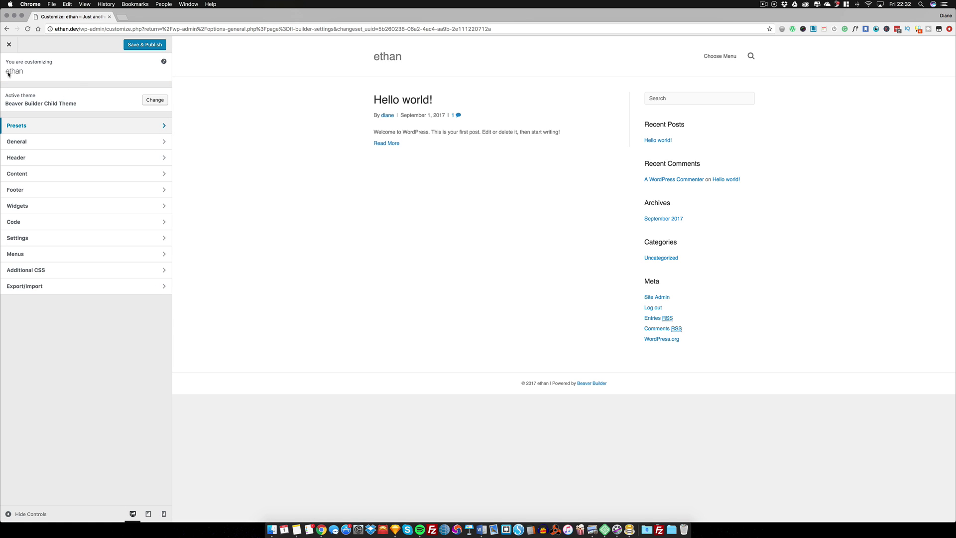
Change the General accent colour from blue to magenta
left_click(35, 145)
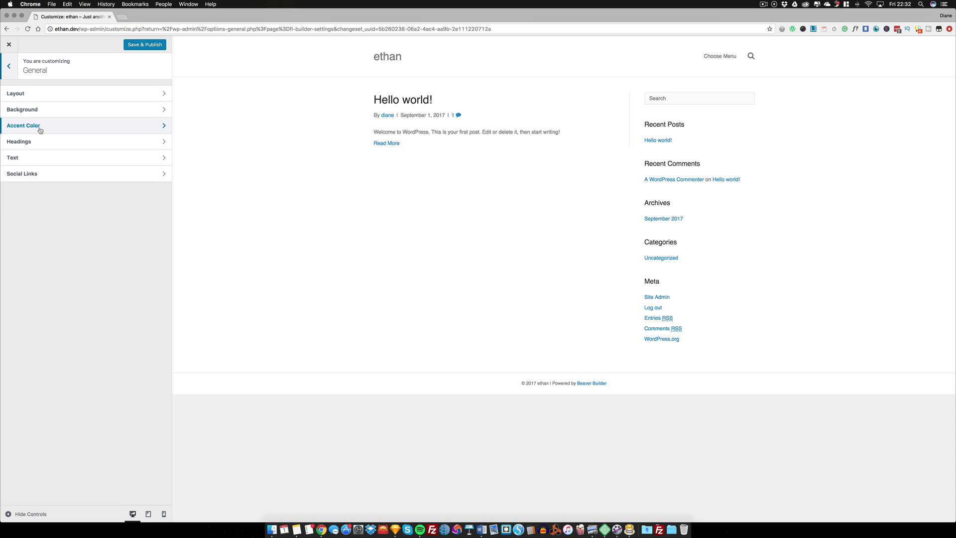
left_click(67, 129)
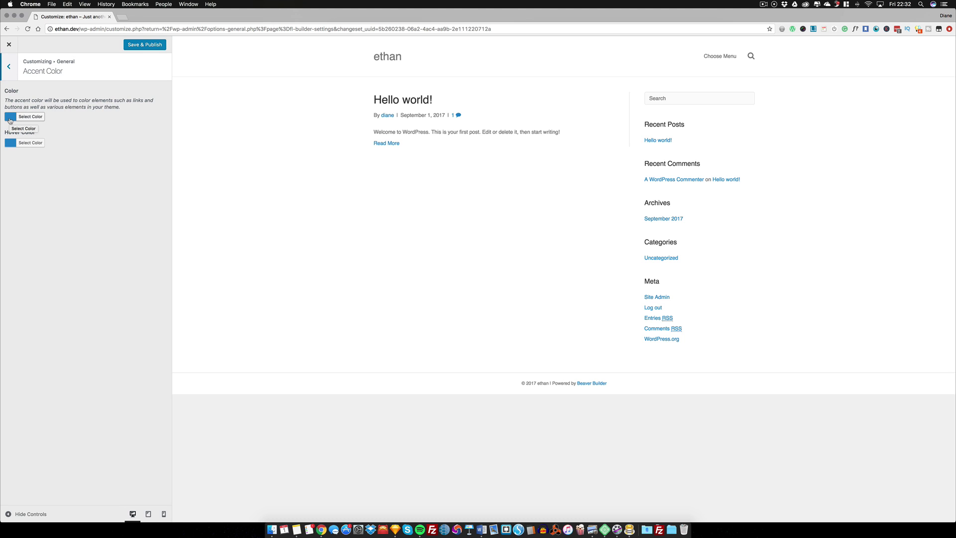
left_click(10, 118)
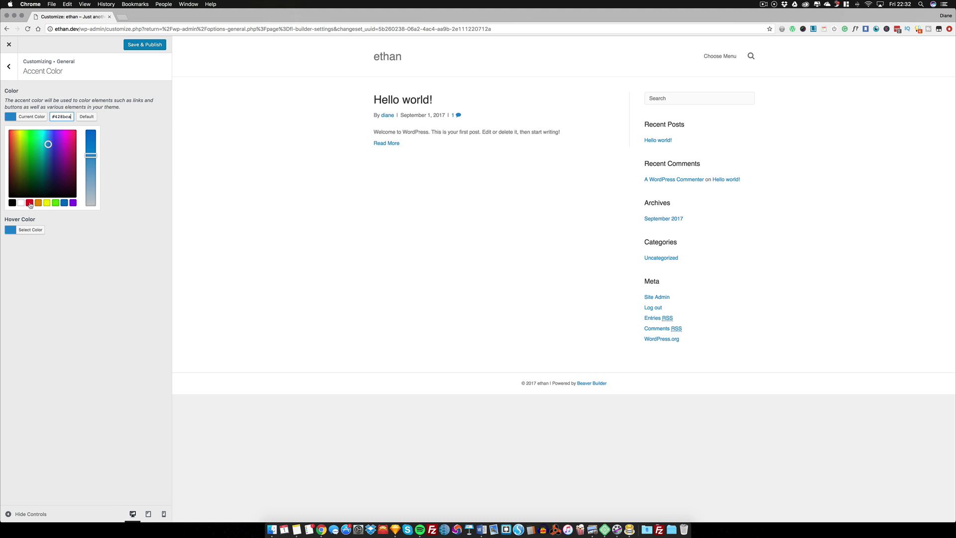
left_click(68, 145)
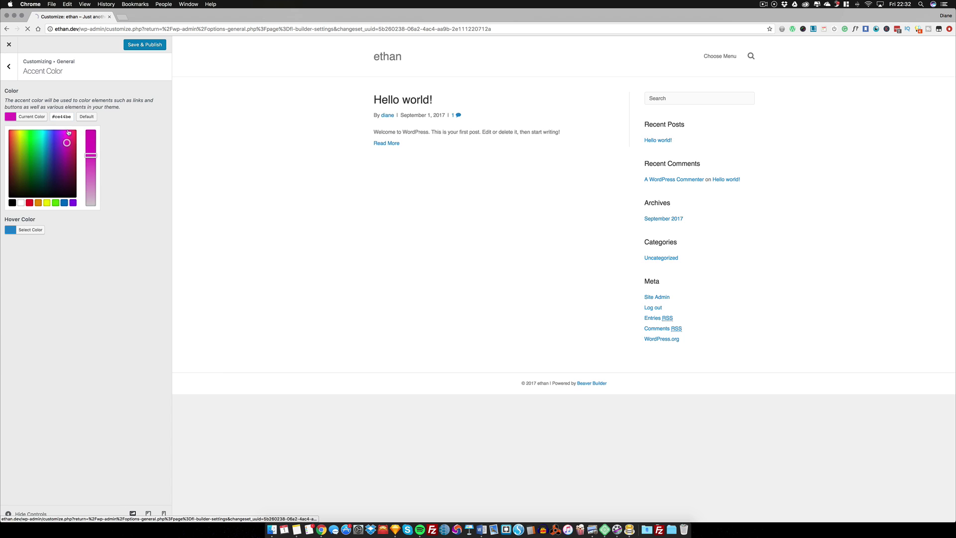
left_click(112, 131)
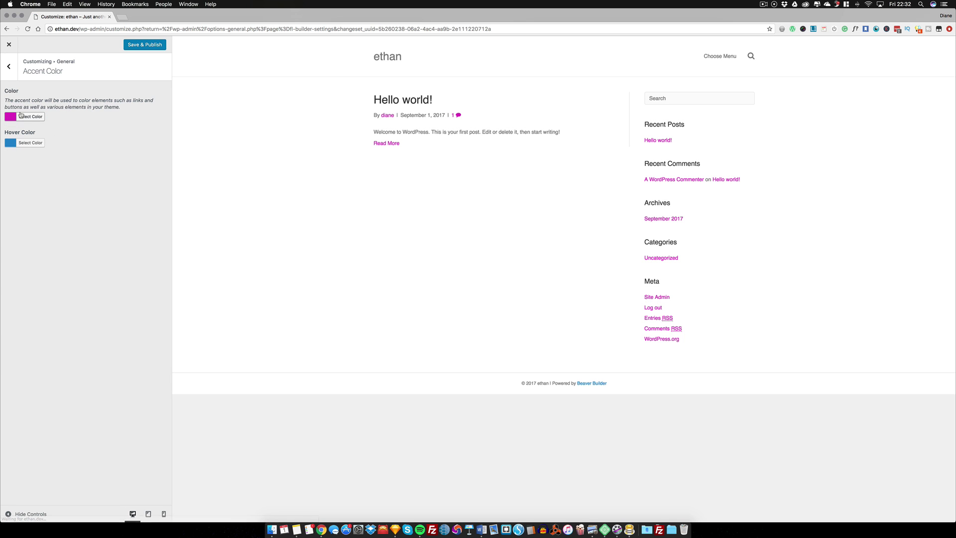
left_click(4, 66)
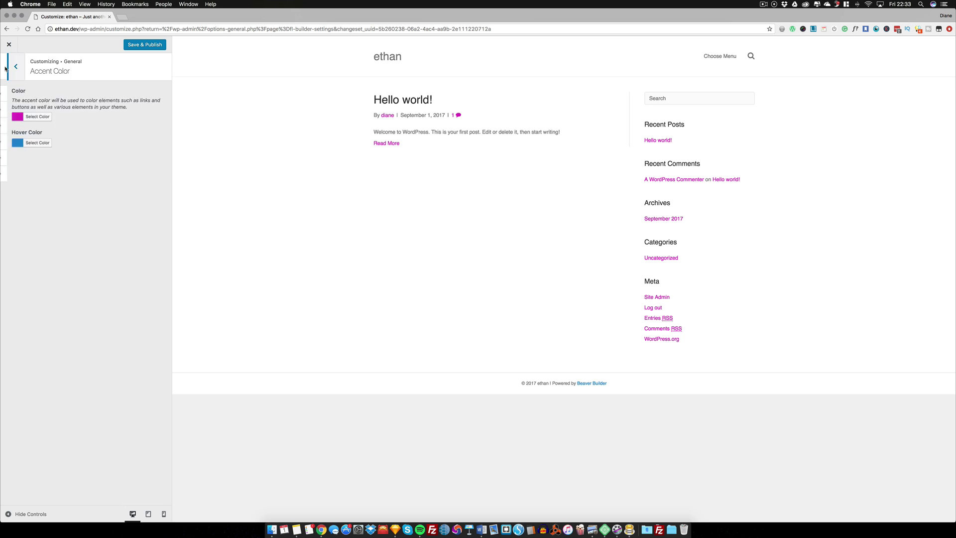
Change the heading font family from Helvetica to Corben
left_click(30, 144)
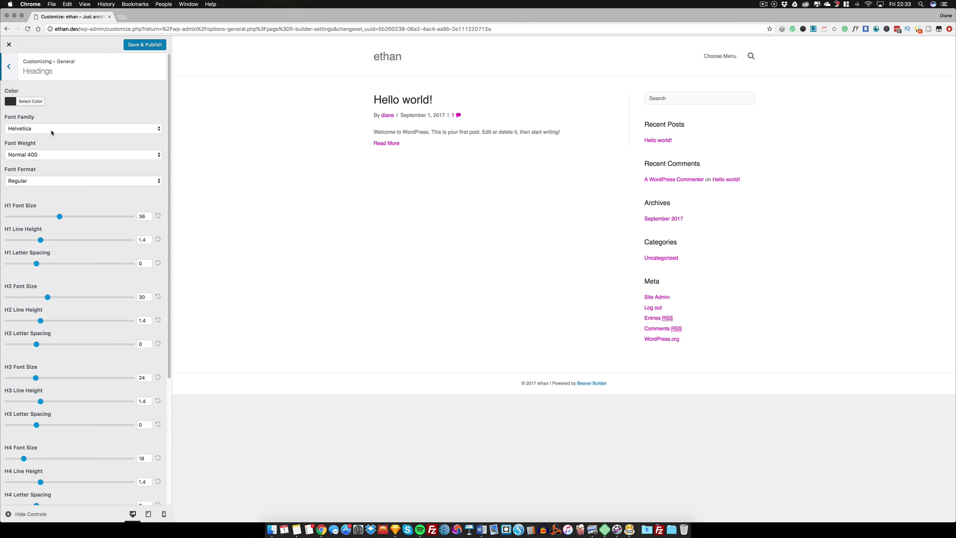
left_click(52, 132)
left_click(52, 132)
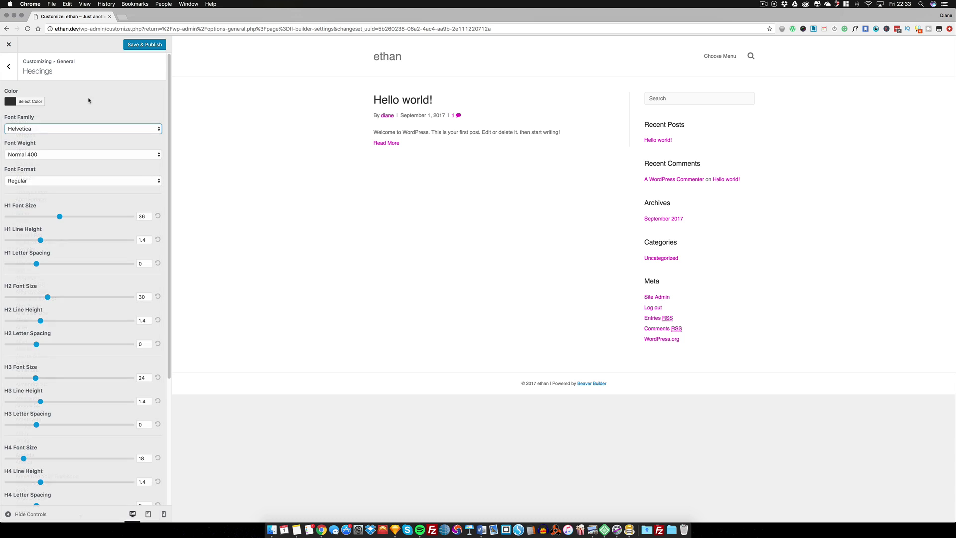
left_click(49, 130)
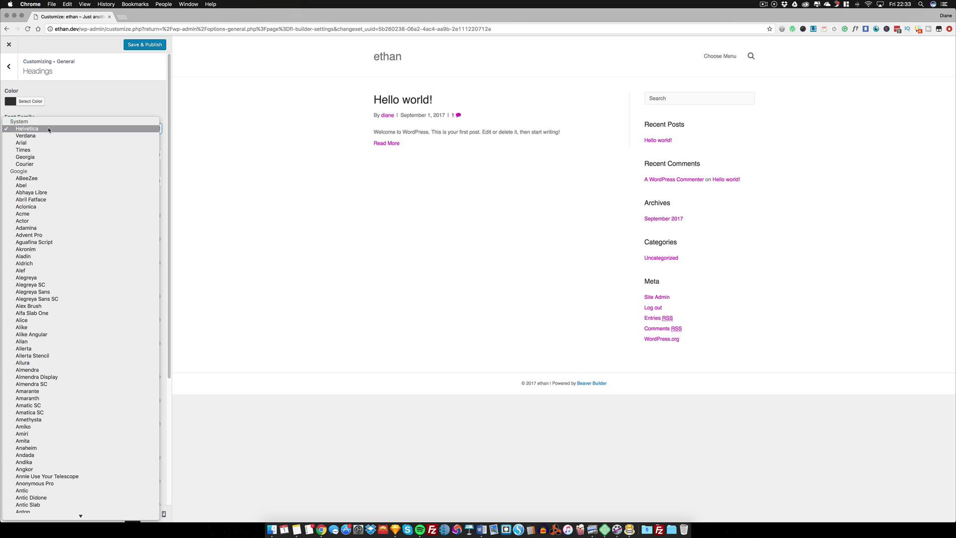
scroll(59, 165, "down", 20)
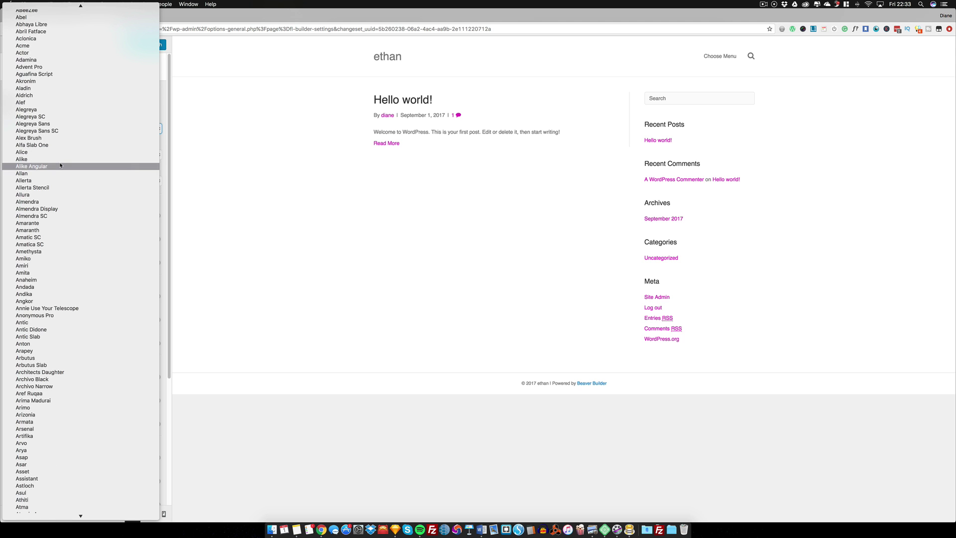
scroll(59, 166, "down", 20)
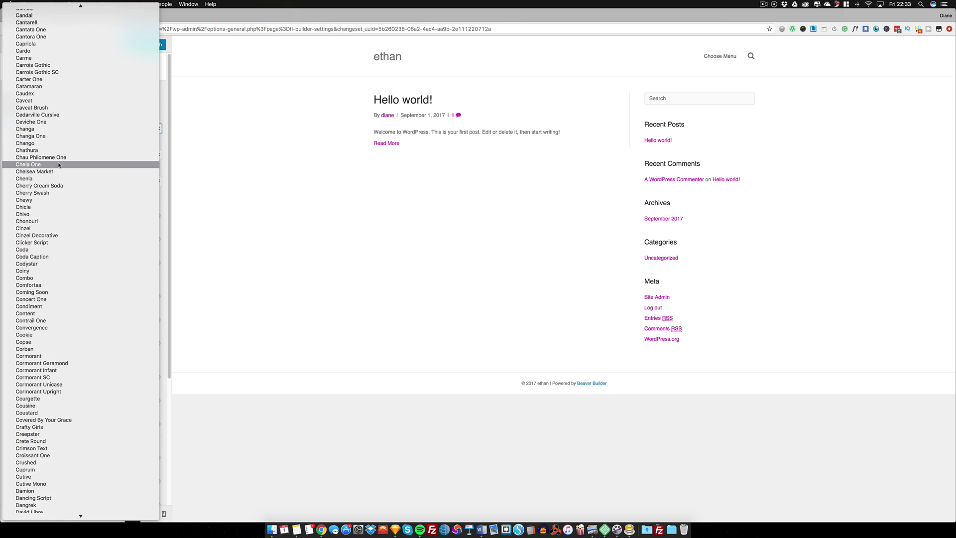
left_click(40, 161)
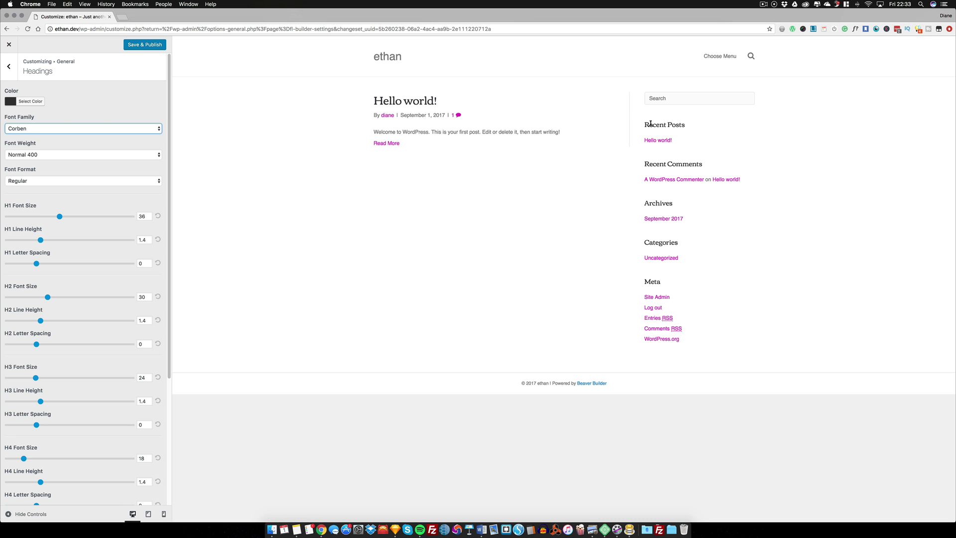
Lighten the heading colour from #333333 to grey #757575
left_click(12, 103)
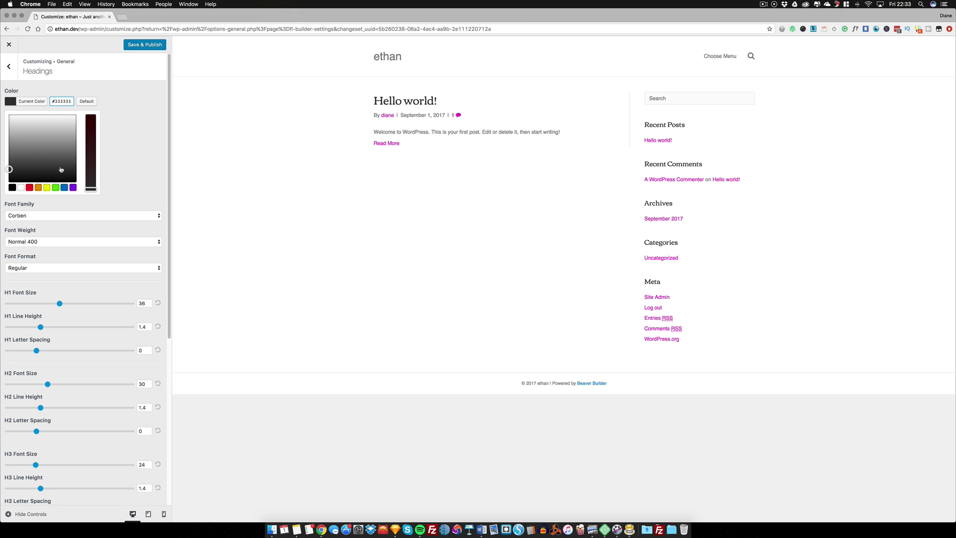
left_click(55, 151)
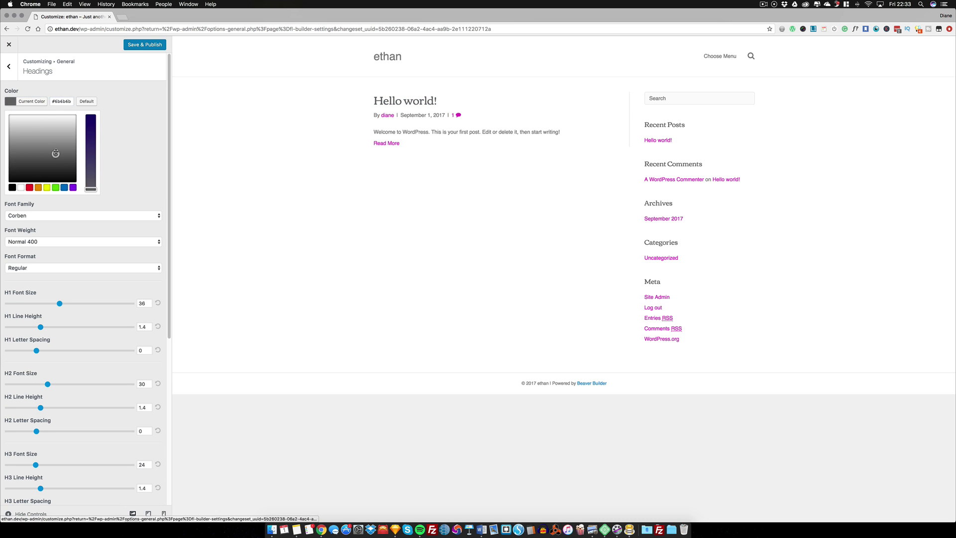
left_click(123, 109)
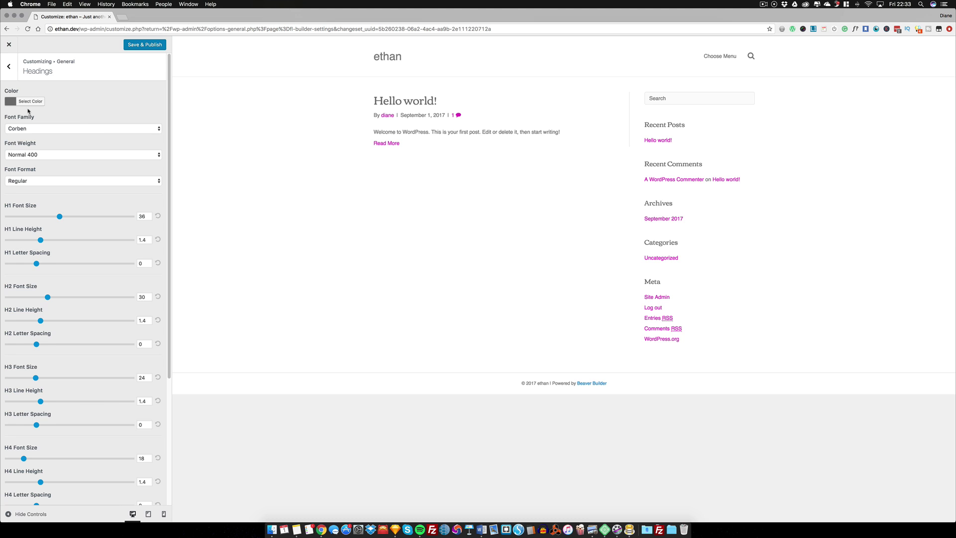
Switch the body text font family from Helvetica to Abel
left_click(9, 66)
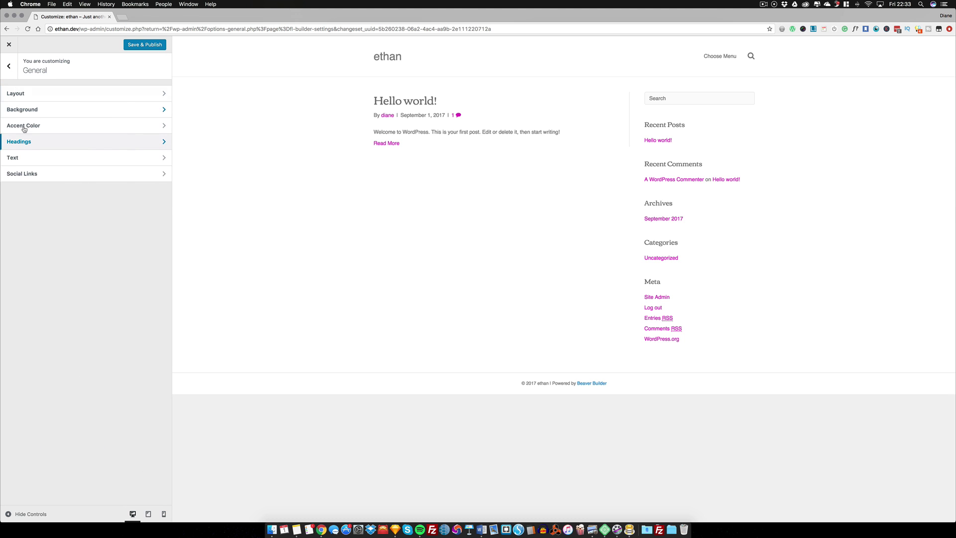
left_click(29, 157)
left_click(41, 132)
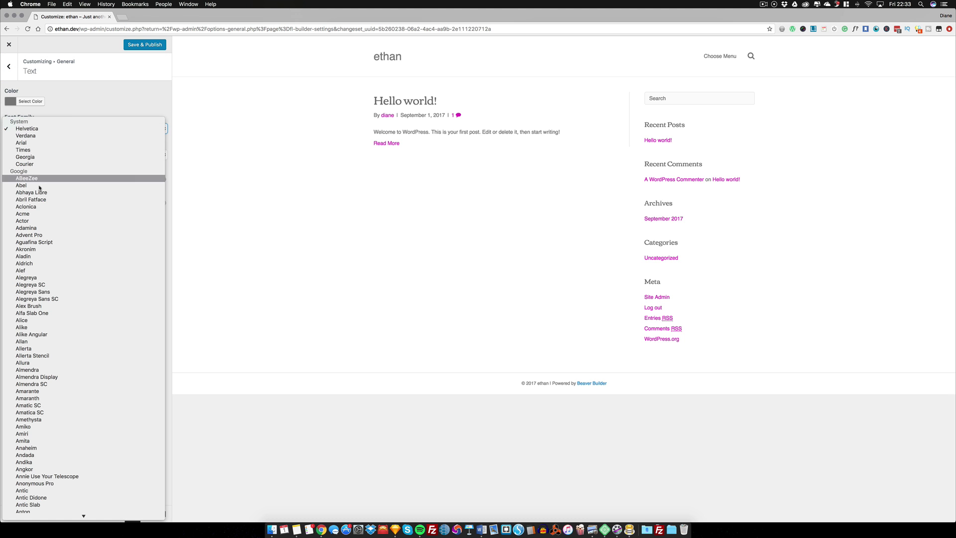
left_click(113, 129)
type("abel")
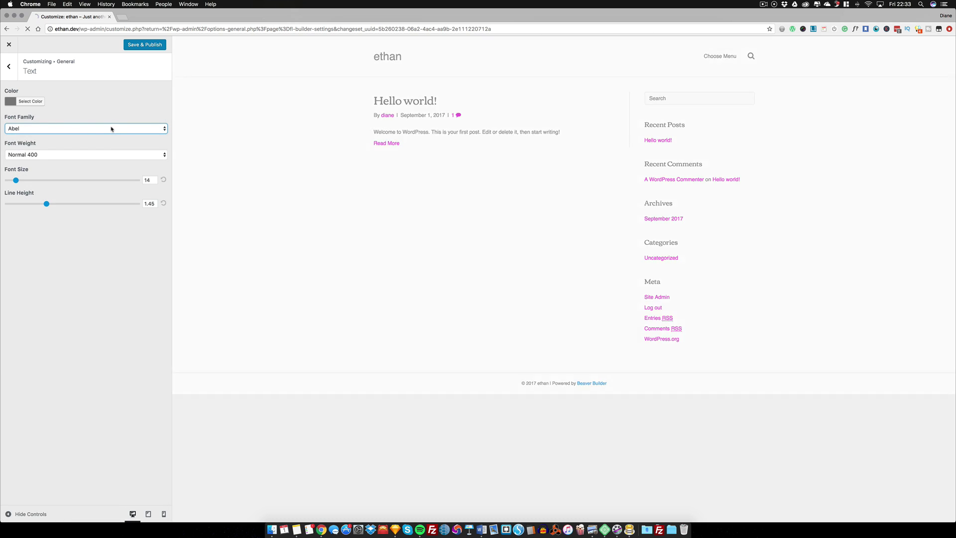
left_click(54, 157)
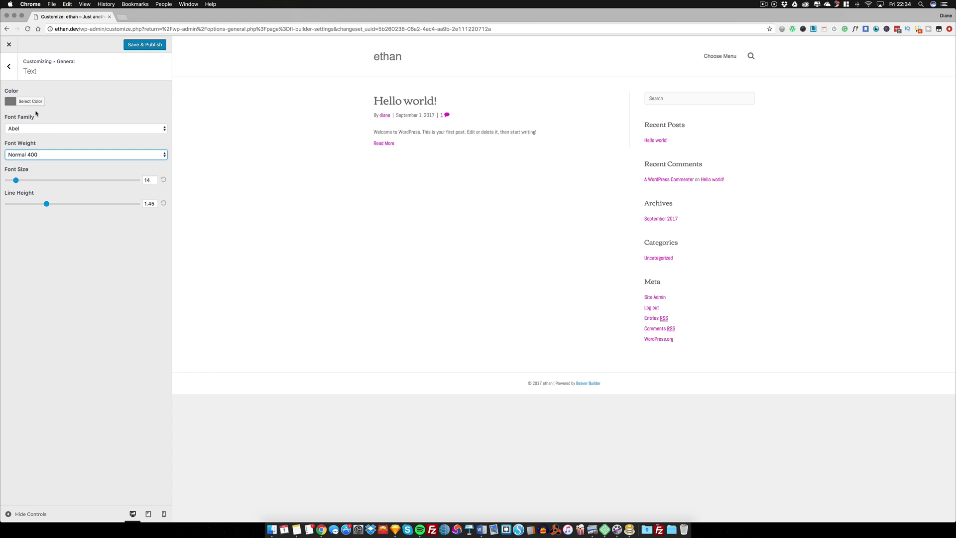
left_click(9, 67)
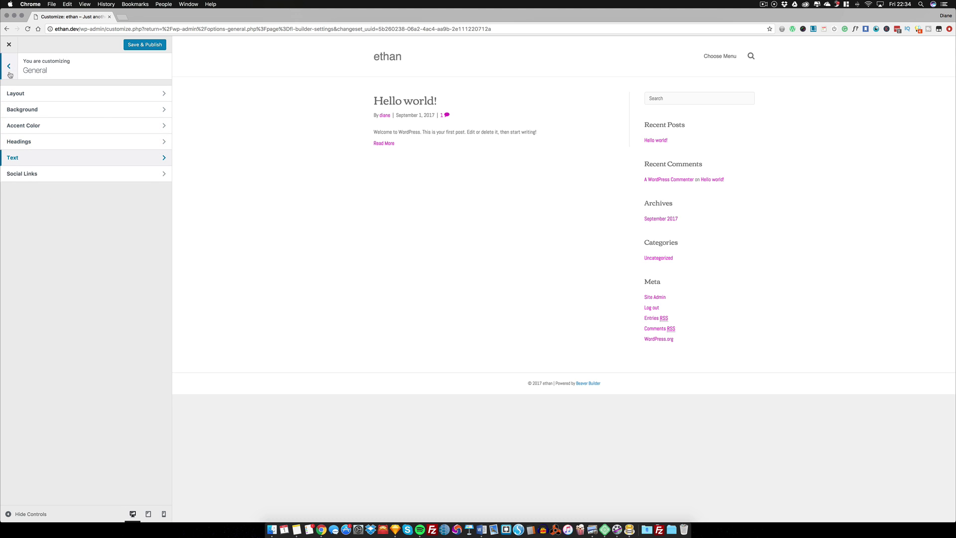
Add a one-column header top bar with 'Hello' as its column 1 text
left_click(10, 73)
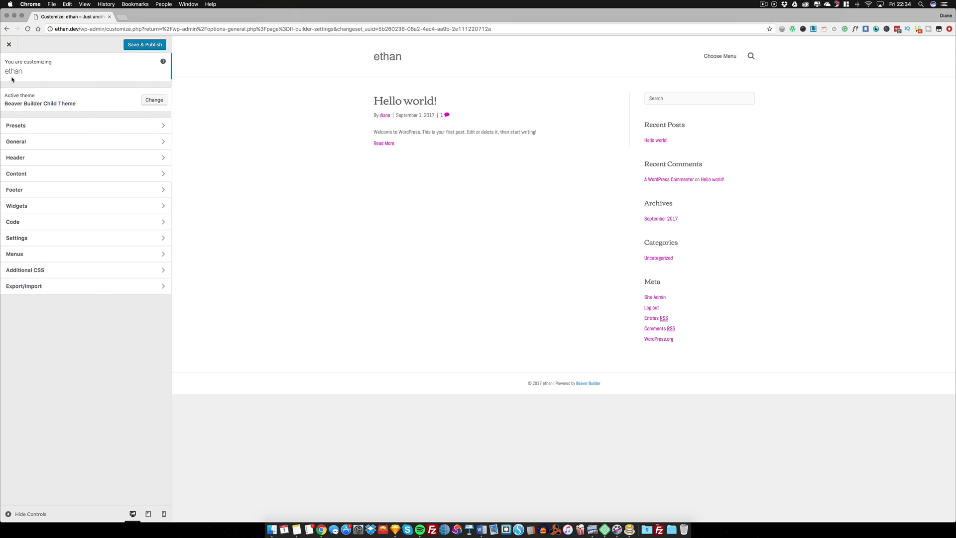
left_click(31, 158)
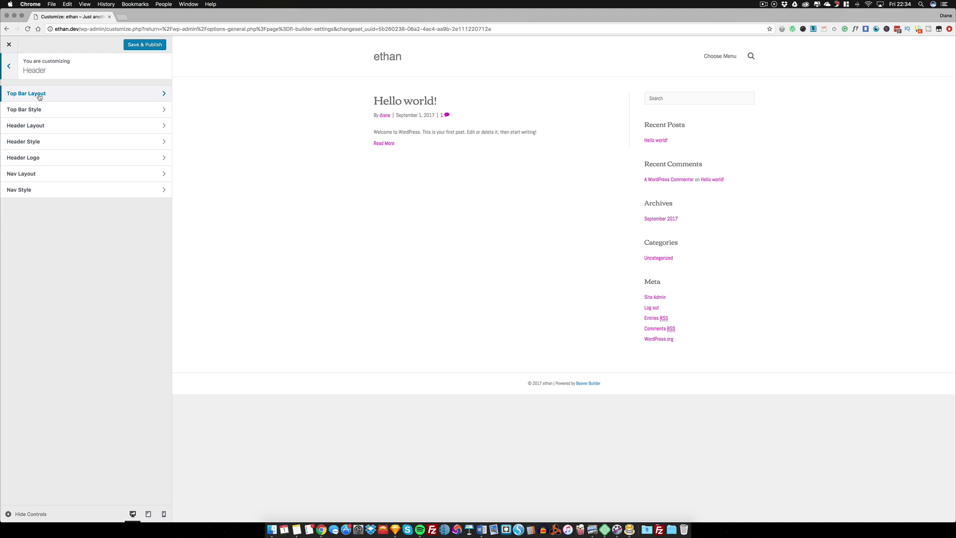
left_click(83, 96)
left_click(43, 102)
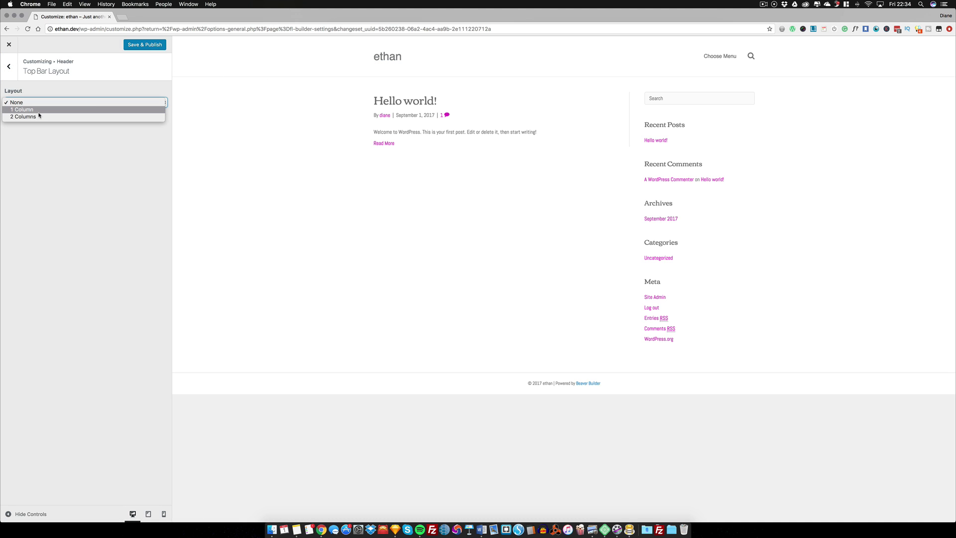
left_click(30, 109)
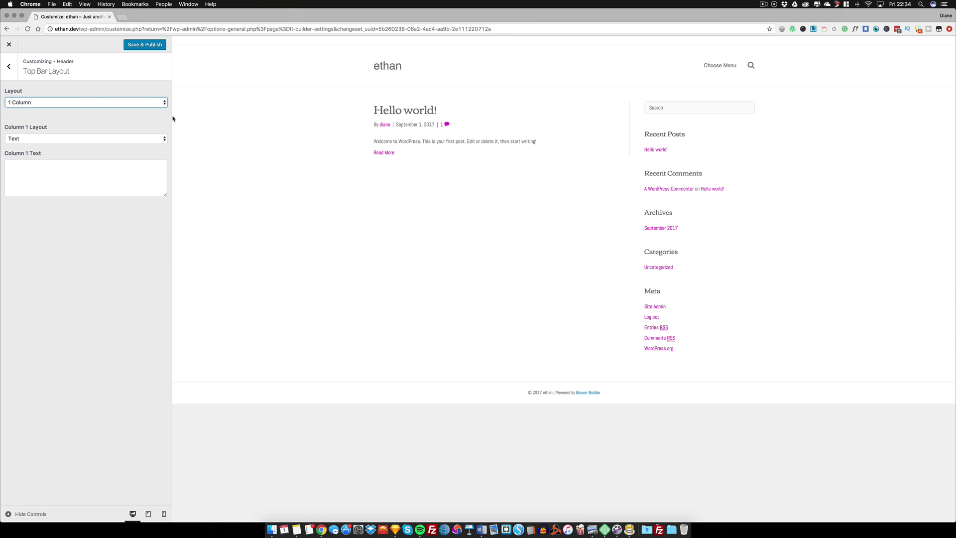
left_click(40, 166)
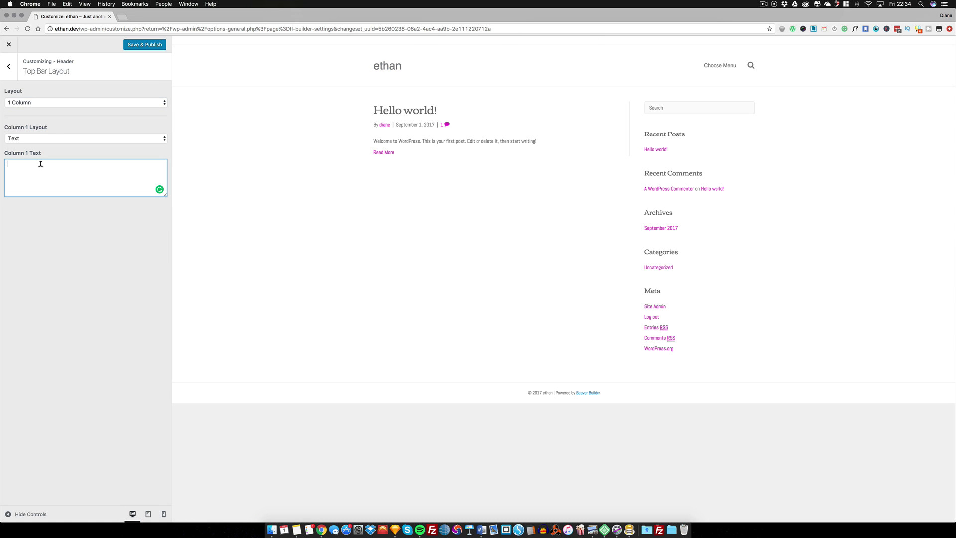
type("hELLO")
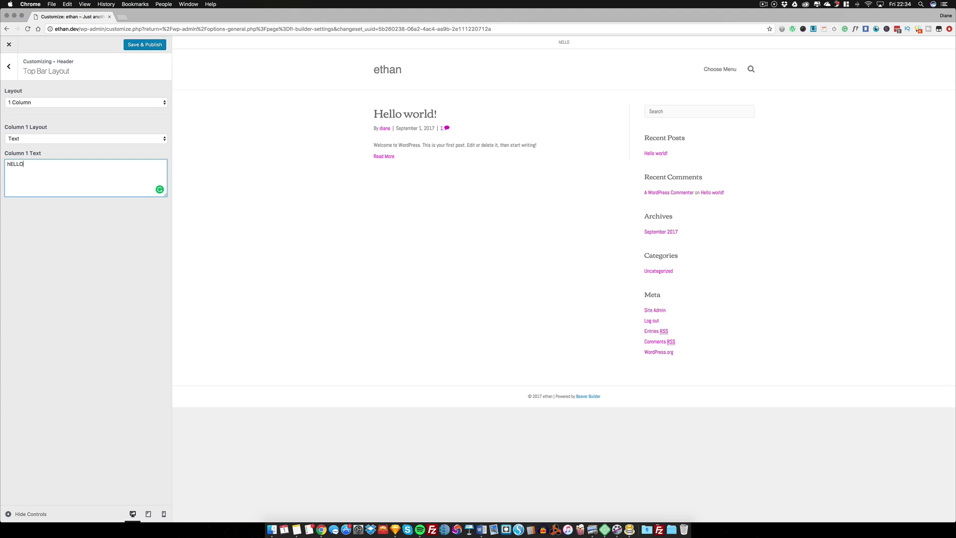
key("super+a")
type("H")
Change the top bar to 2 columns, keeping Menu in column 2
left_click(56, 103)
left_click(56, 112)
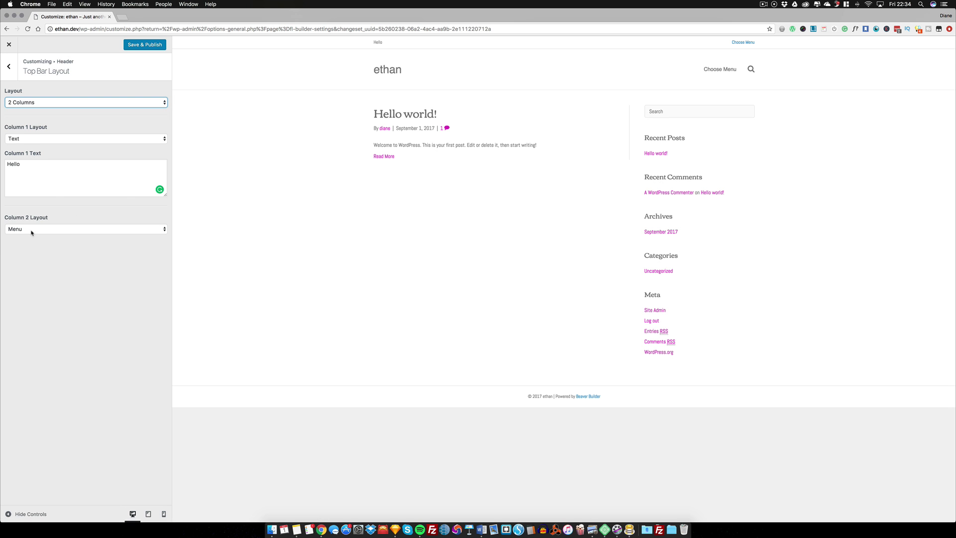
left_click(31, 230)
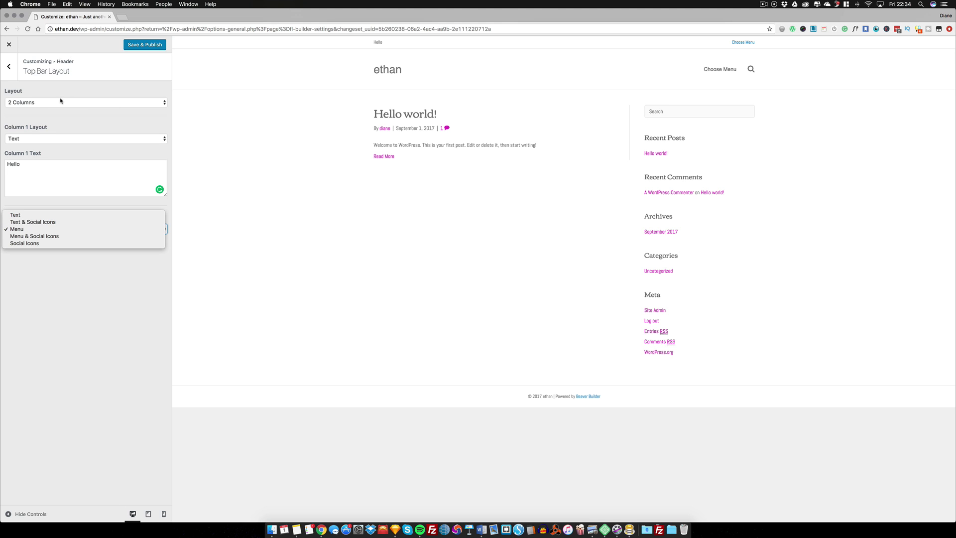
left_click(8, 66)
Try the Nav Bottom and Nav Vertical Left header layouts, then set it to None
left_click(8, 66)
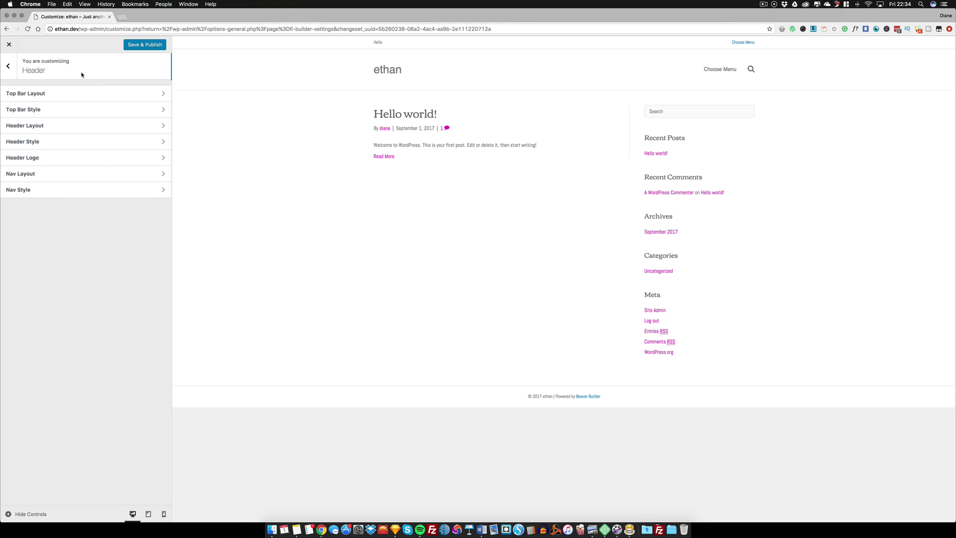
left_click(46, 128)
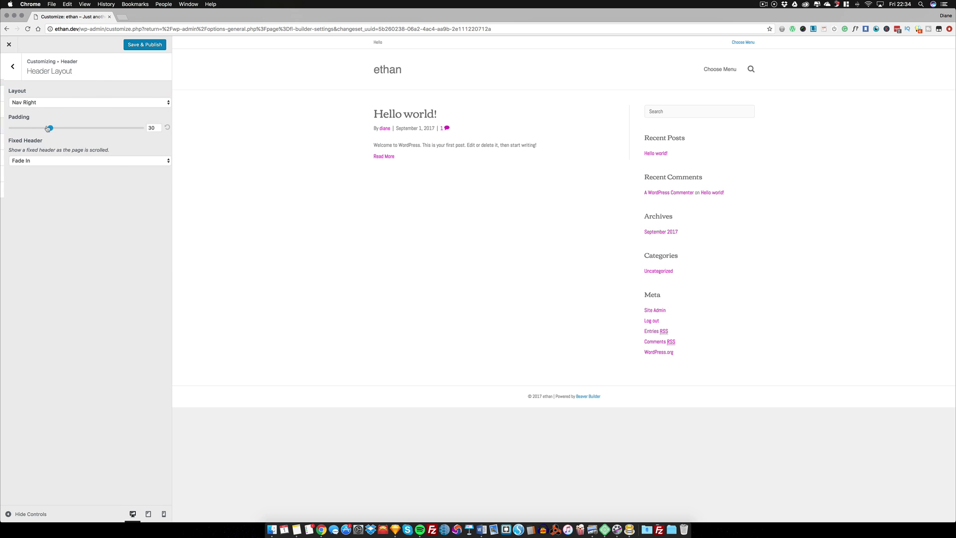
left_click(49, 104)
left_click(65, 95)
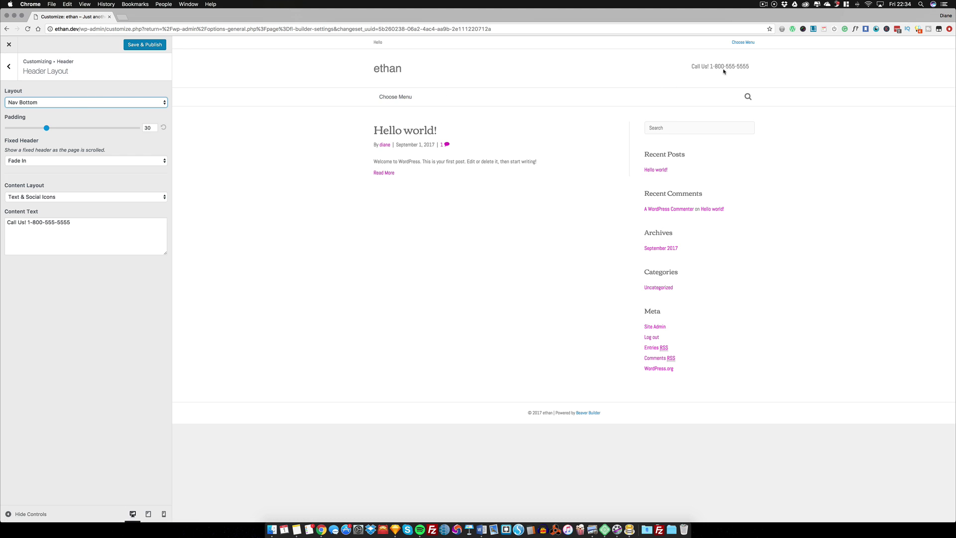
left_click(96, 102)
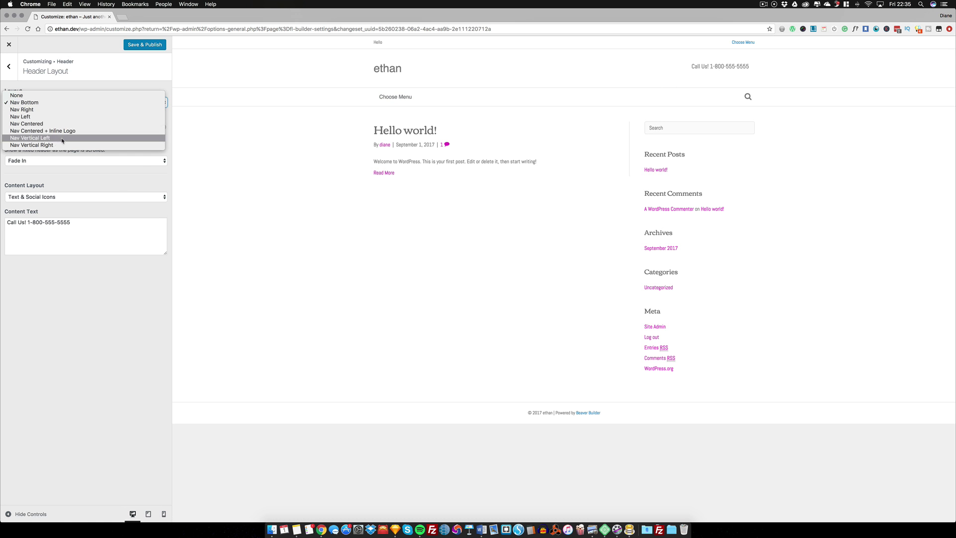
left_click(63, 138)
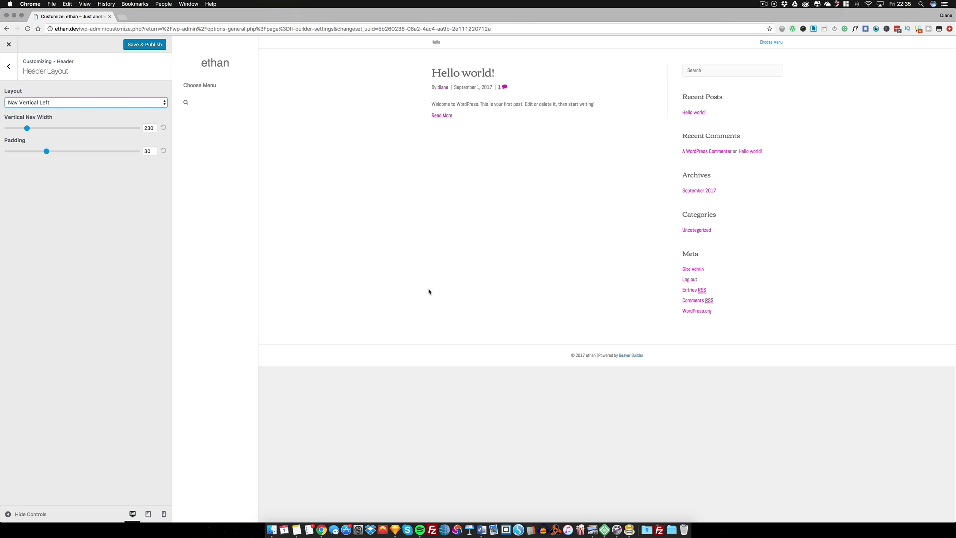
left_click(99, 103)
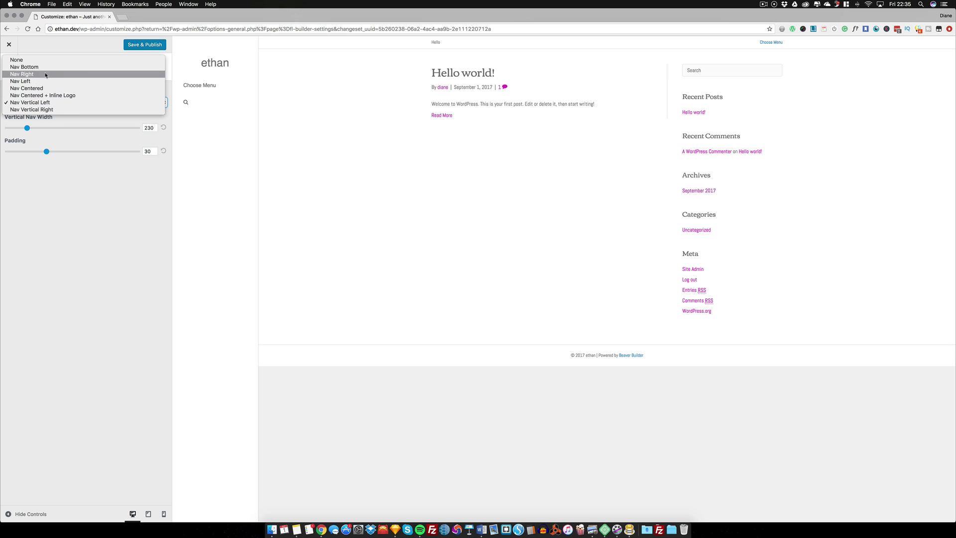
left_click(66, 59)
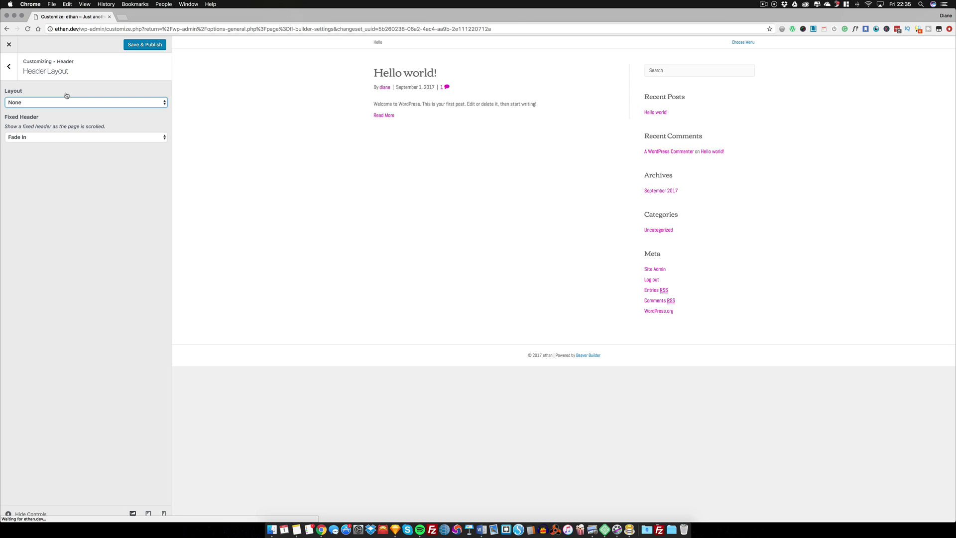
left_click(9, 69)
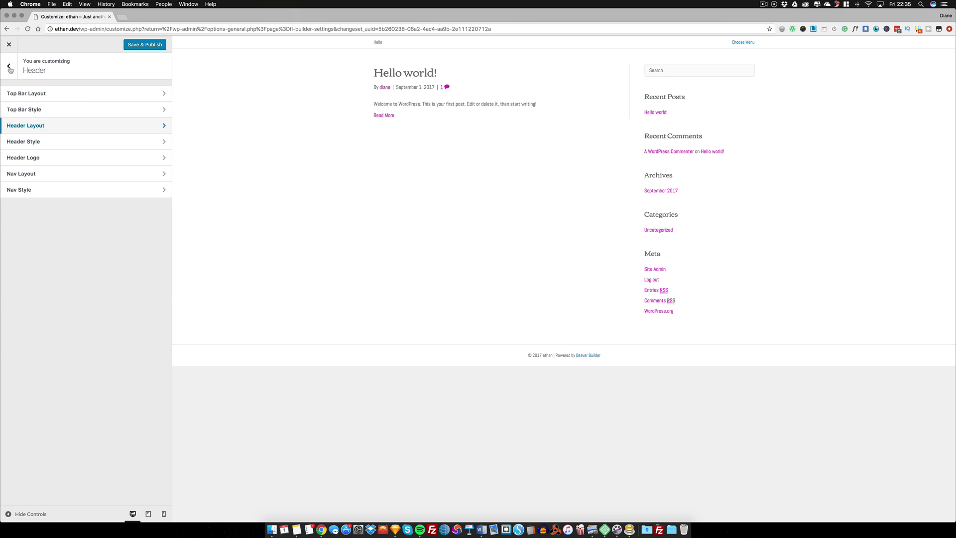
left_click(9, 68)
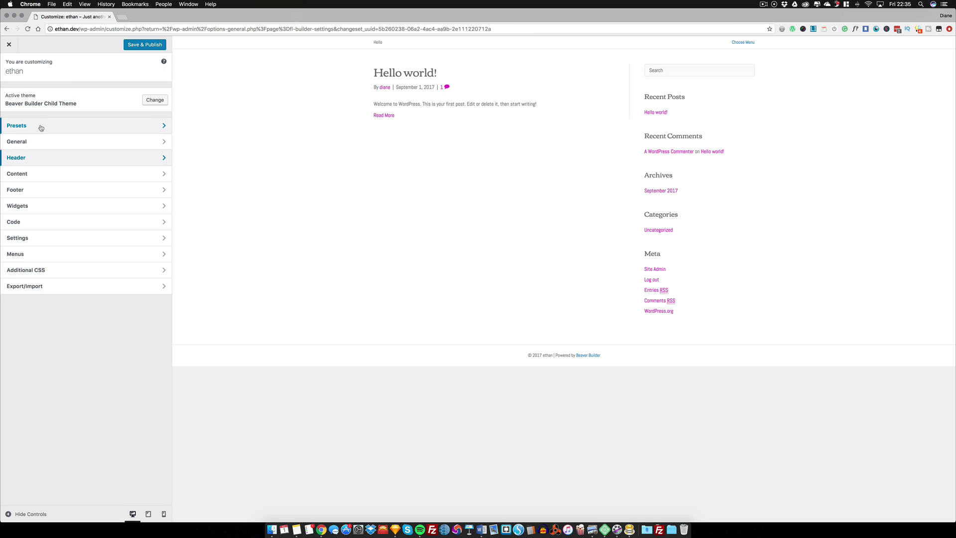
left_click(41, 192)
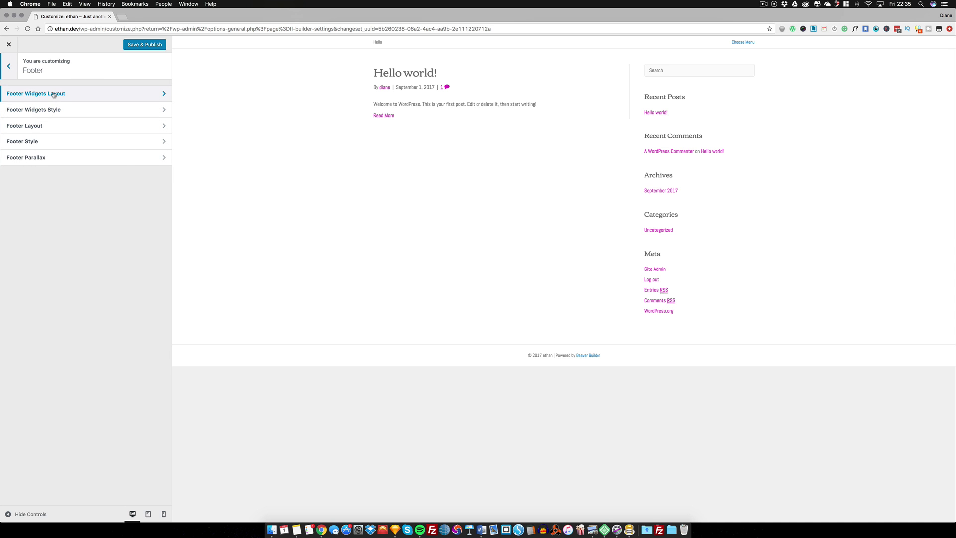
left_click(53, 109)
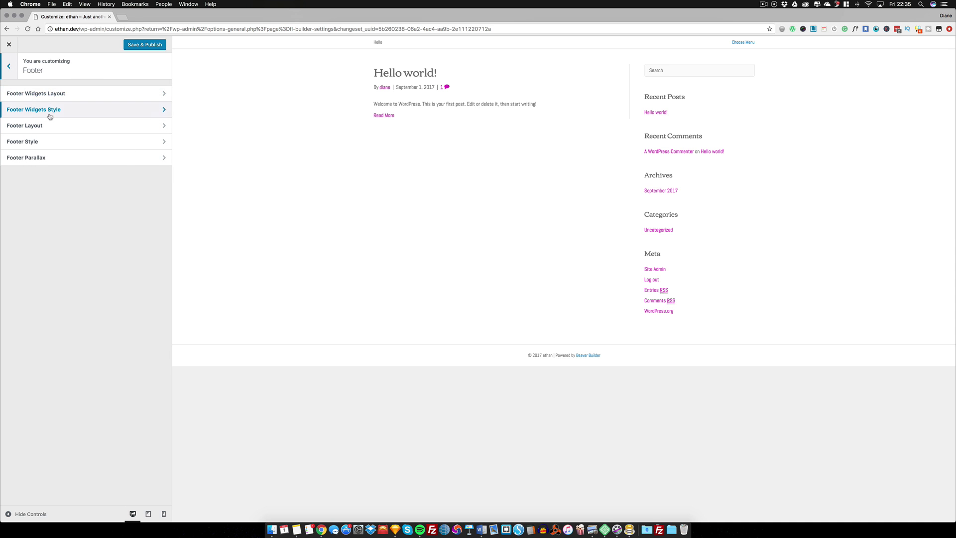
left_click(9, 66)
left_click(8, 67)
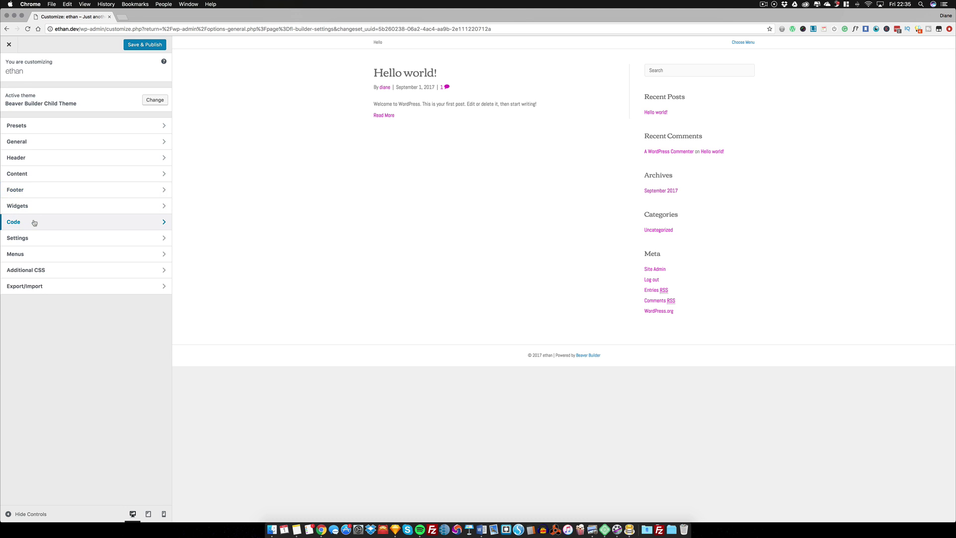
left_click(31, 222)
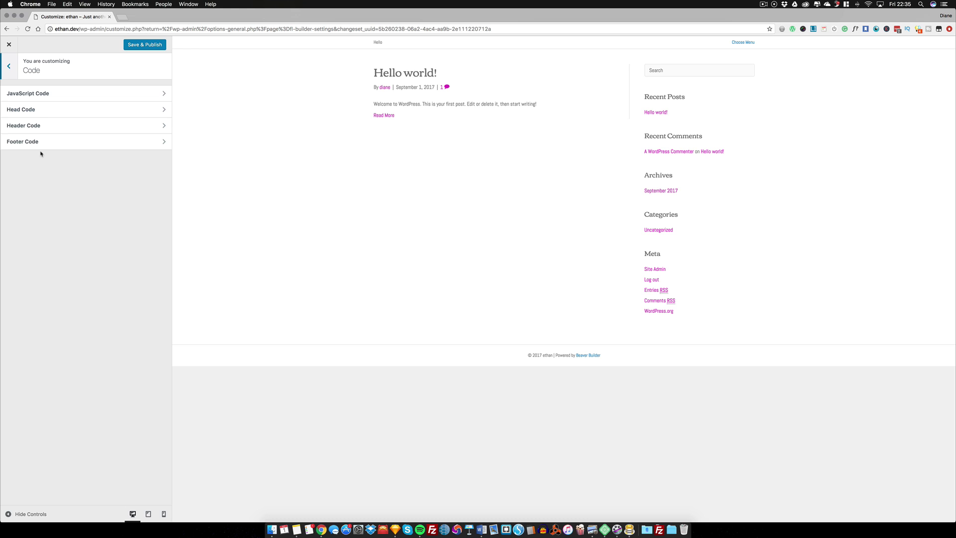
left_click(10, 67)
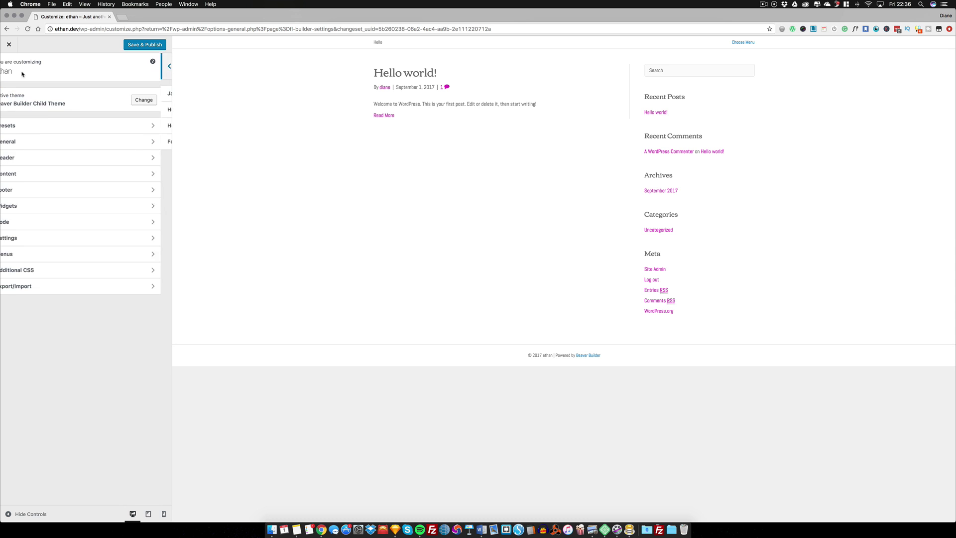
left_click(30, 226)
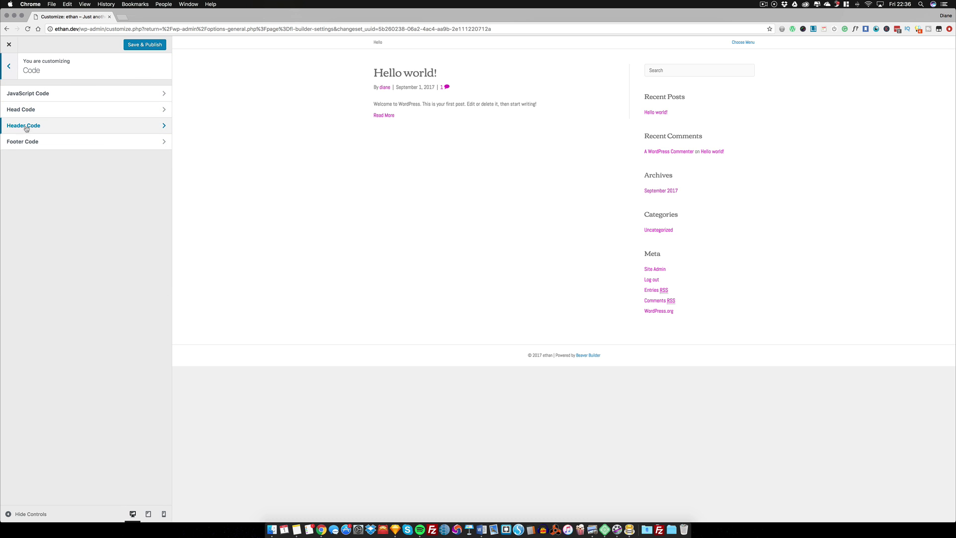
left_click(62, 129)
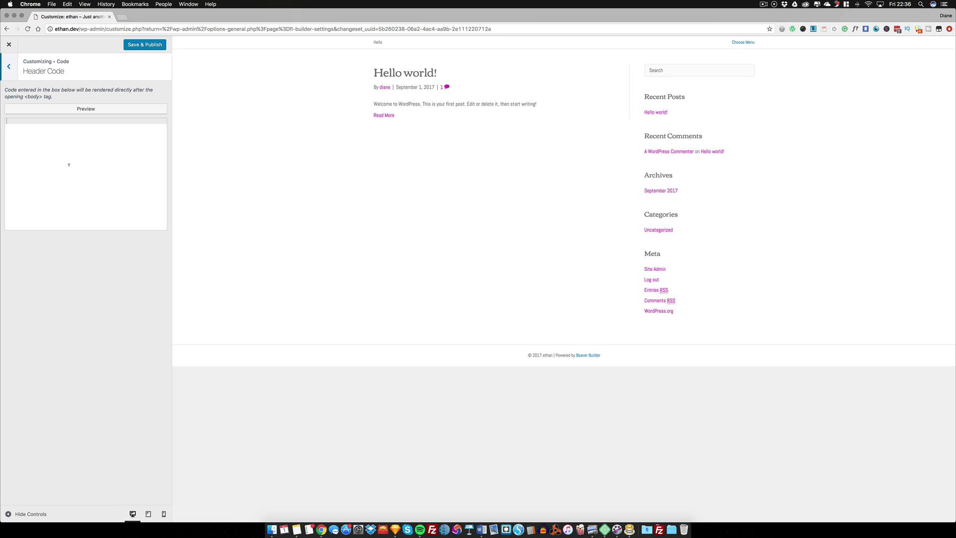
left_click(9, 66)
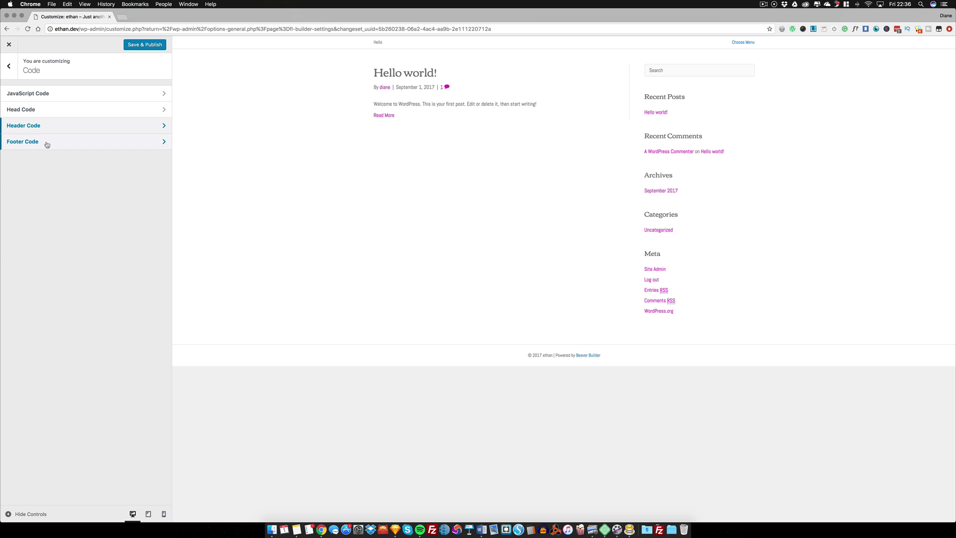
left_click(47, 142)
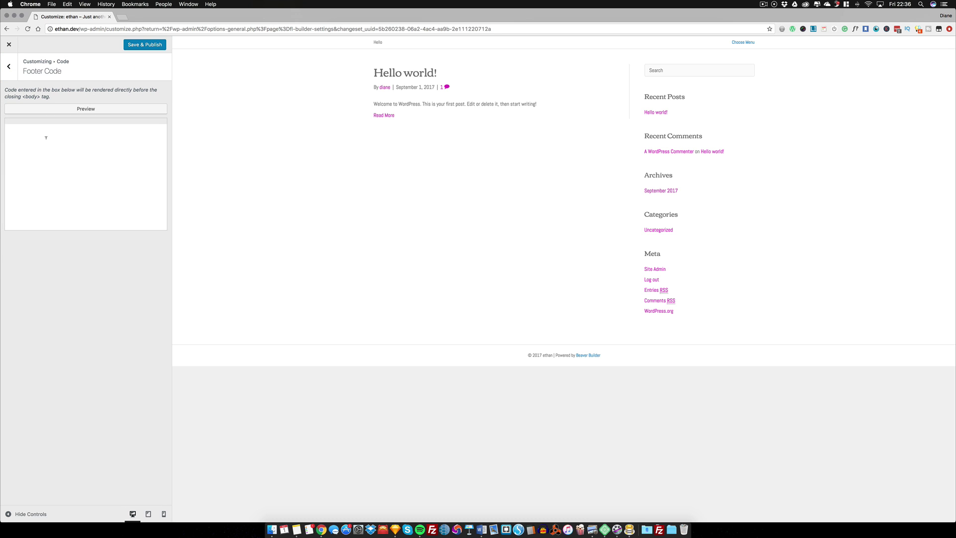
left_click(7, 66)
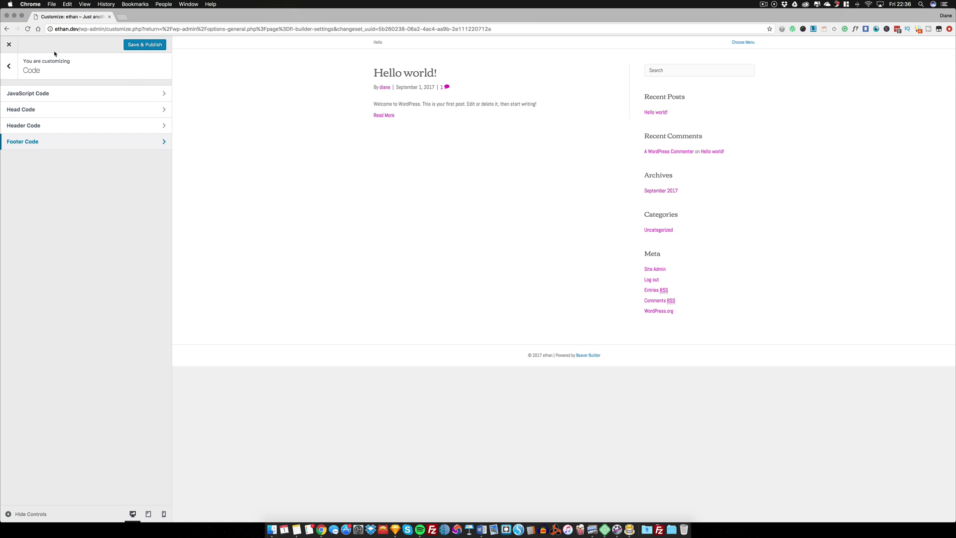
left_click(14, 70)
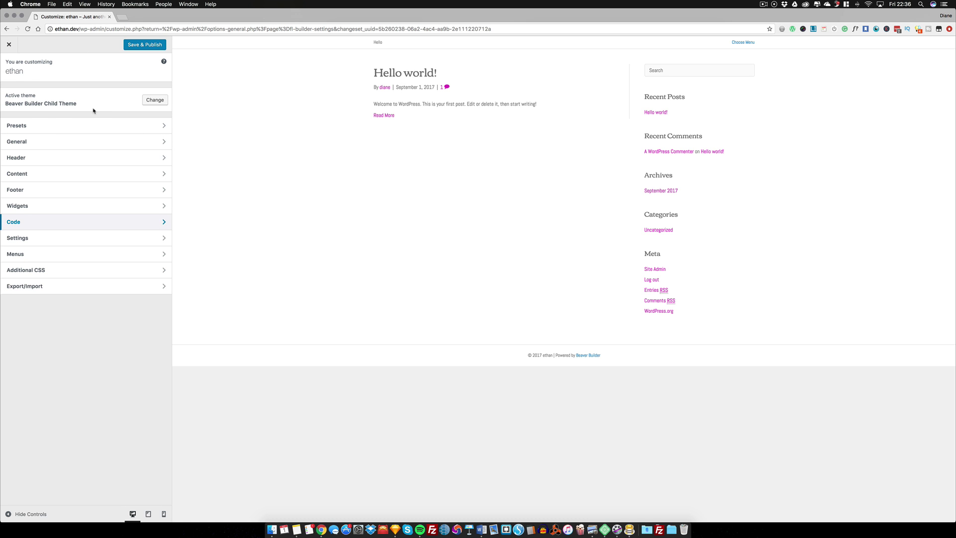
Replace the Site Identity title 'ethan' with the site owner's full name
left_click(55, 239)
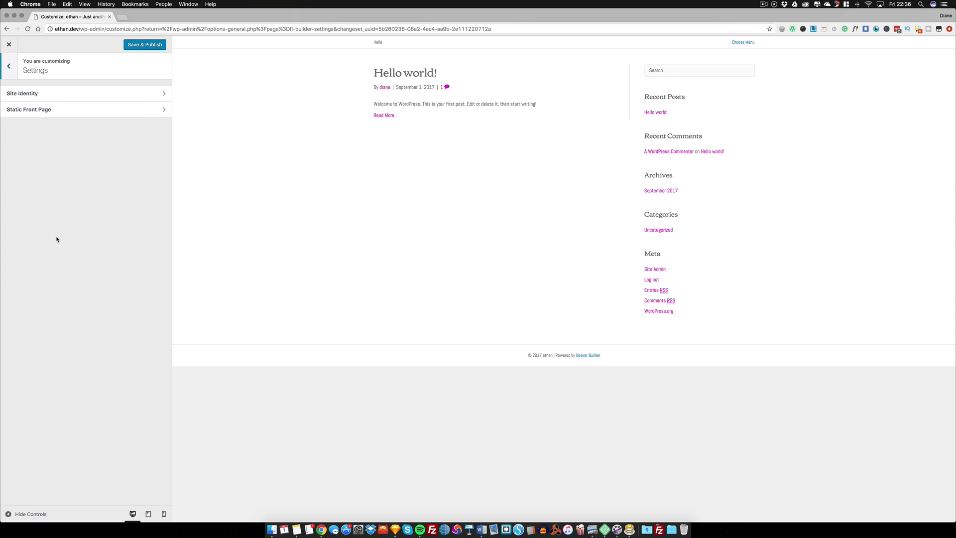
left_click(65, 94)
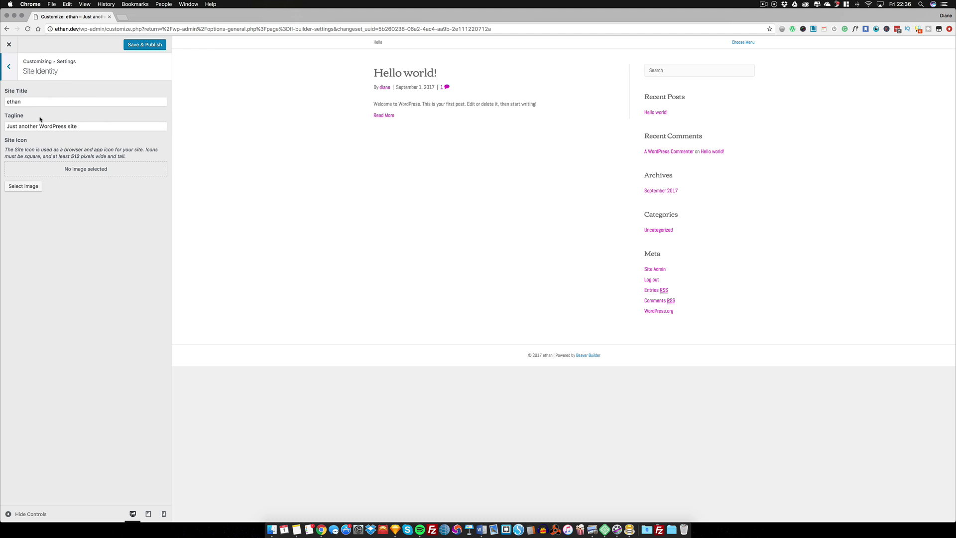
left_click_drag(22, 101, 4, 103)
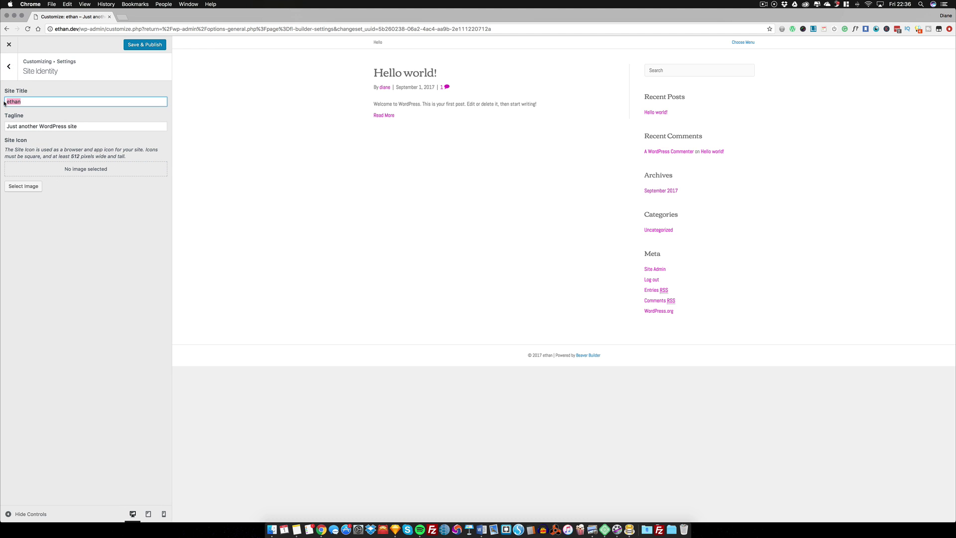
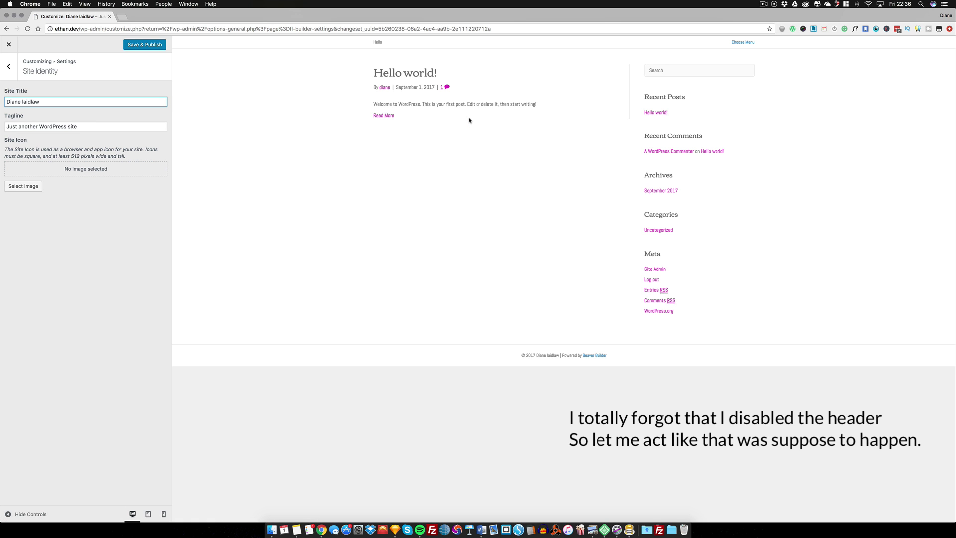
left_click(10, 71)
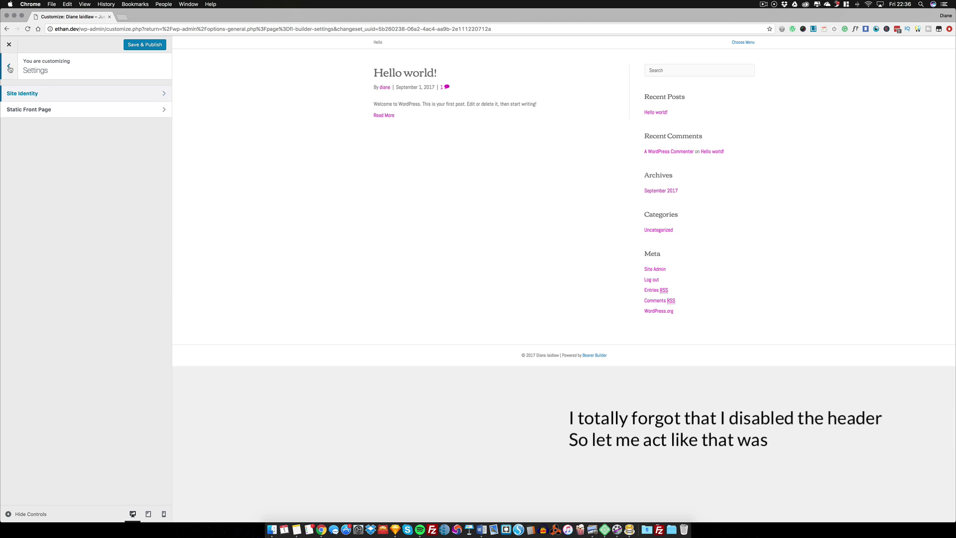
left_click(9, 70)
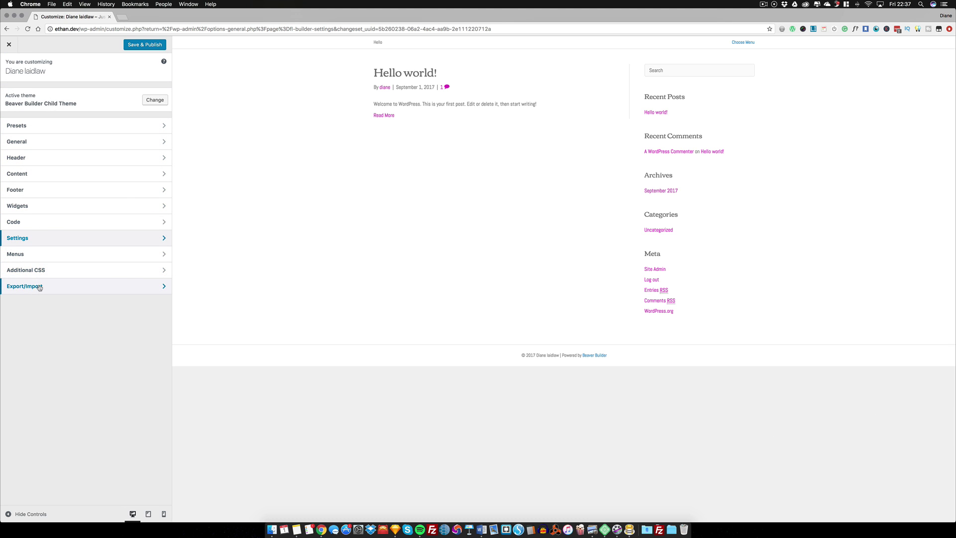
Check Export/Import, leave the Customizer without saving, and visit the live site
left_click(39, 287)
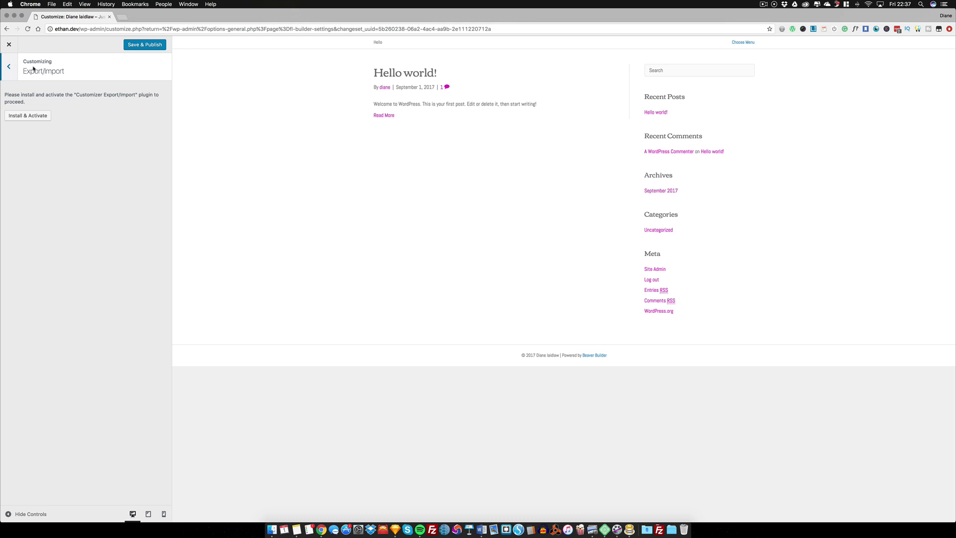
left_click(9, 67)
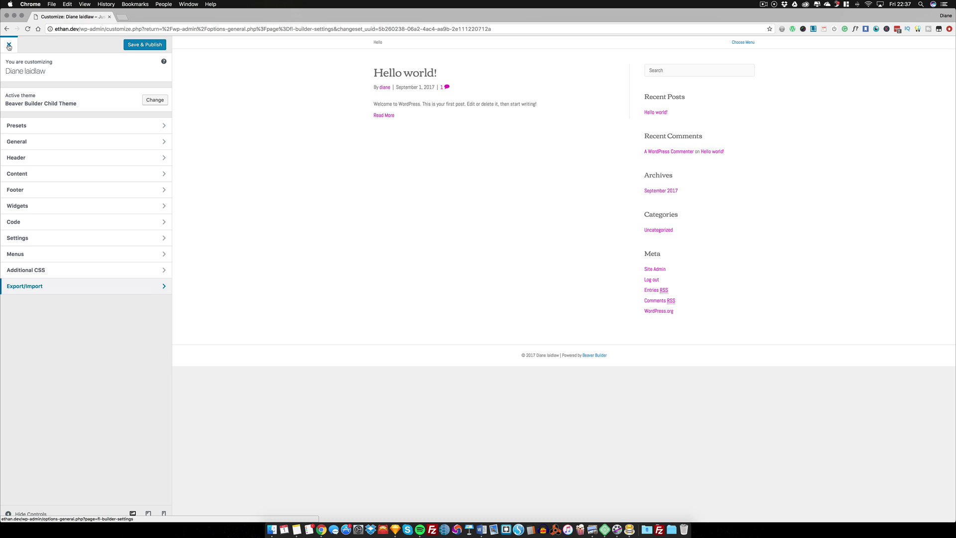
left_click(9, 46)
left_click(498, 168)
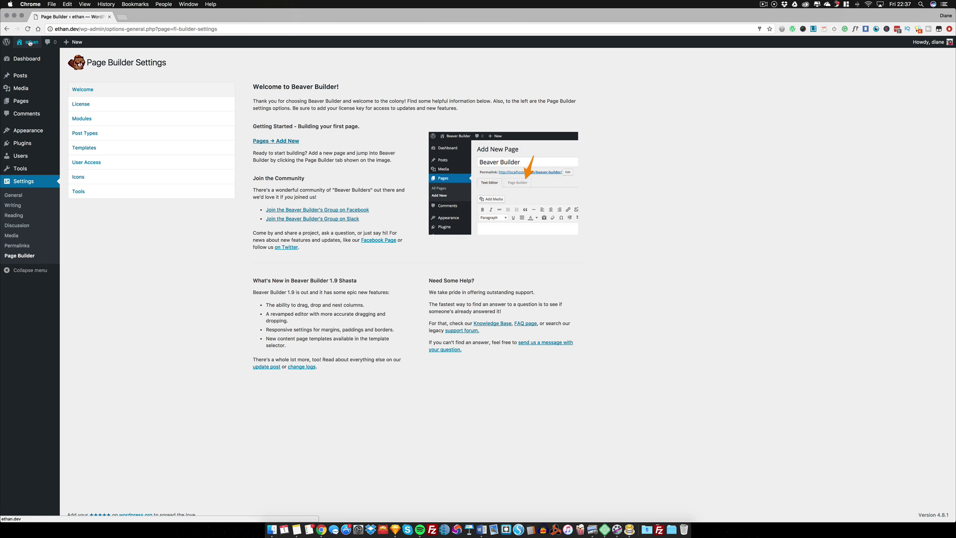
left_click(33, 55)
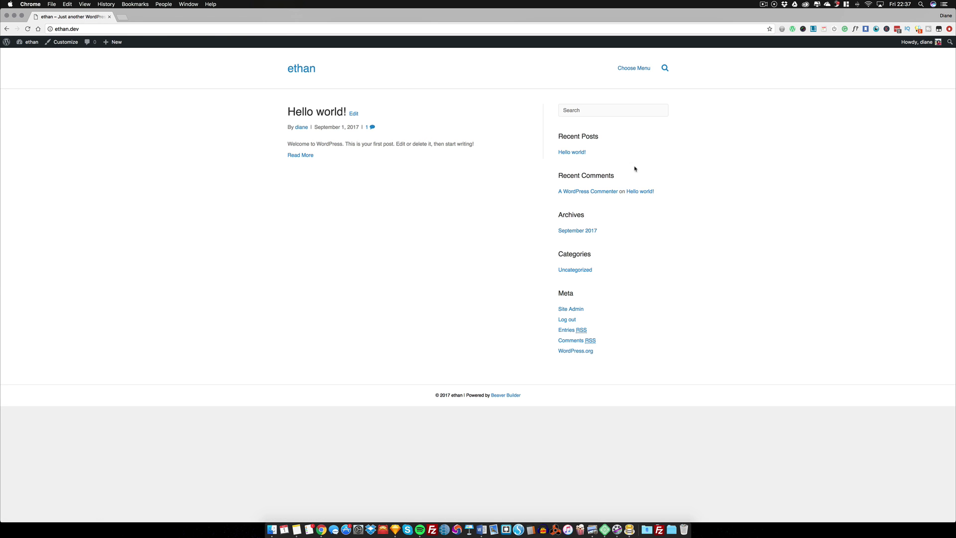